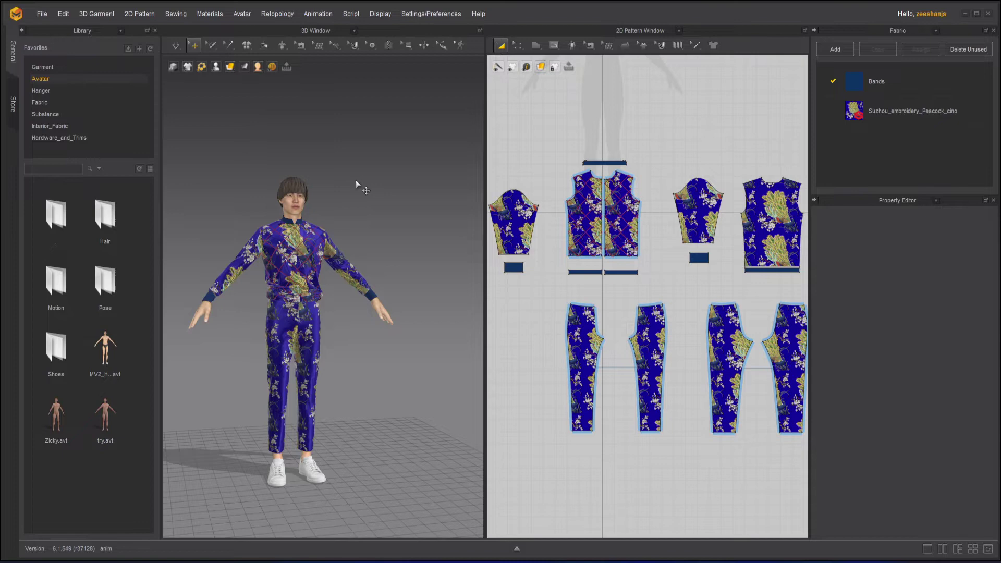
Step: Inspect the embroidered jacket and trousers on the avatar along with their 2D pattern pieces
right_drag(356, 179, 391, 420)
scroll(358, 189, up, 5)
scroll(413, 385, down, 3)
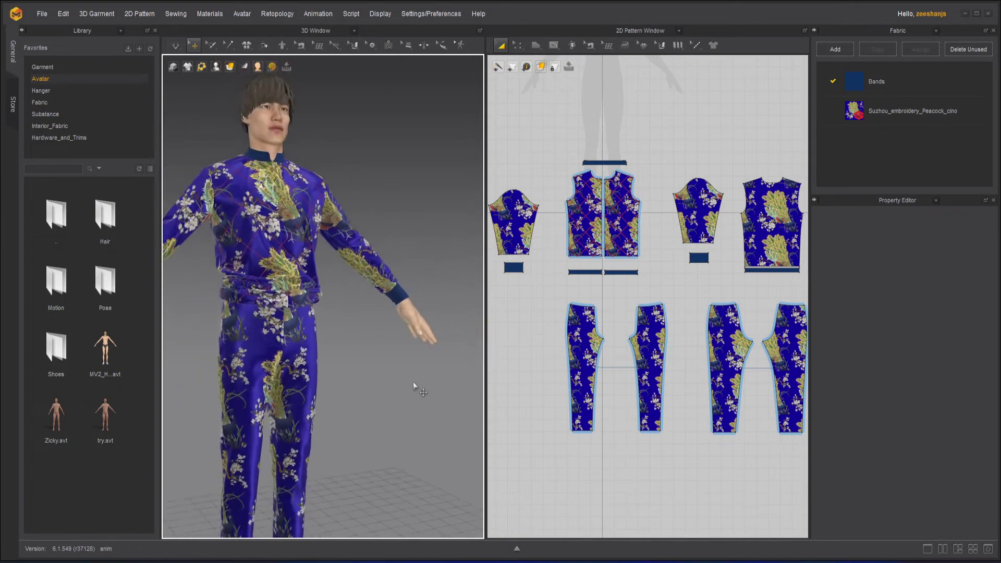
scroll(648, 224, up, 2)
scroll(648, 224, down, 3)
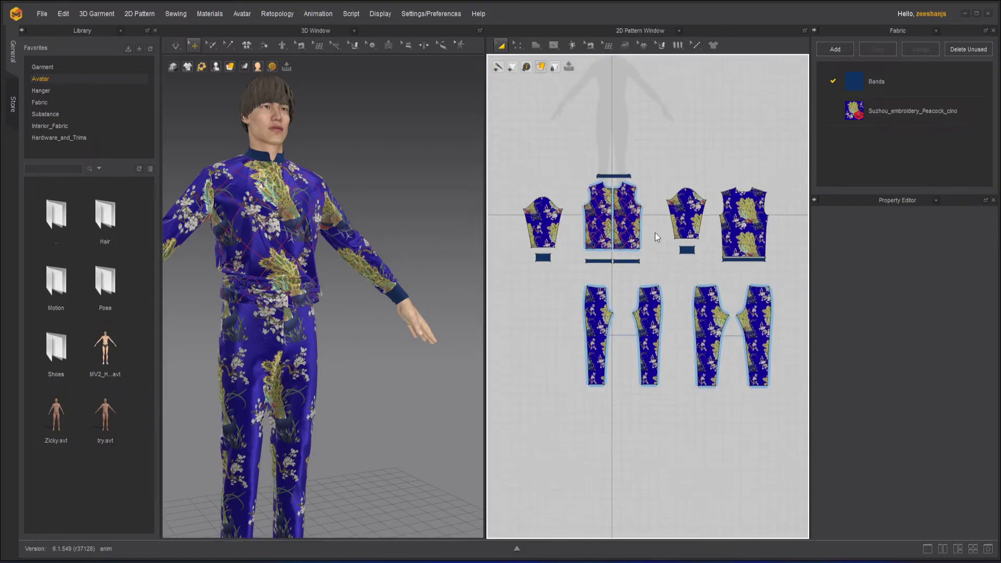
scroll(664, 223, up, 3)
scroll(664, 223, down, 1)
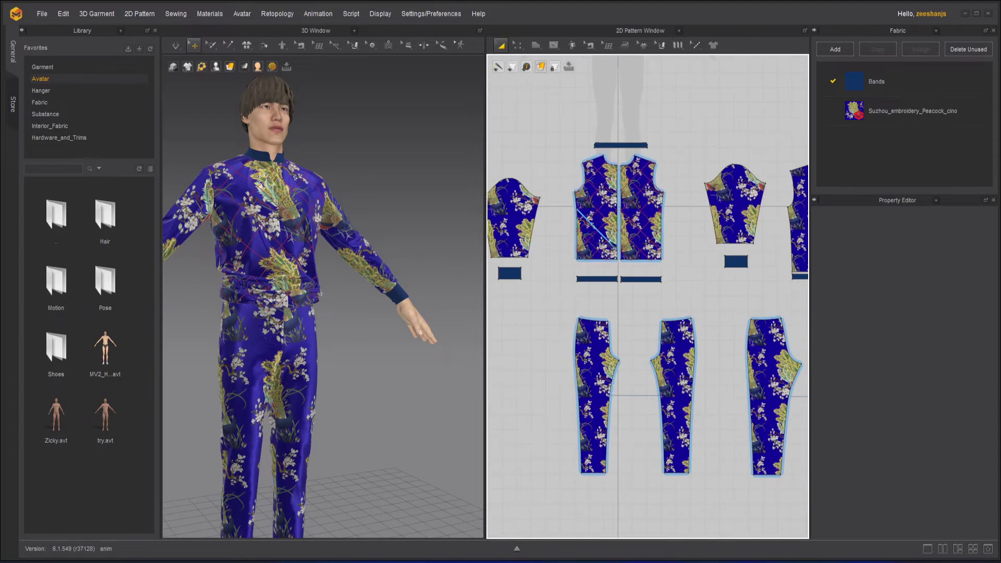
scroll(679, 284, up, 2)
scroll(693, 292, down, 1)
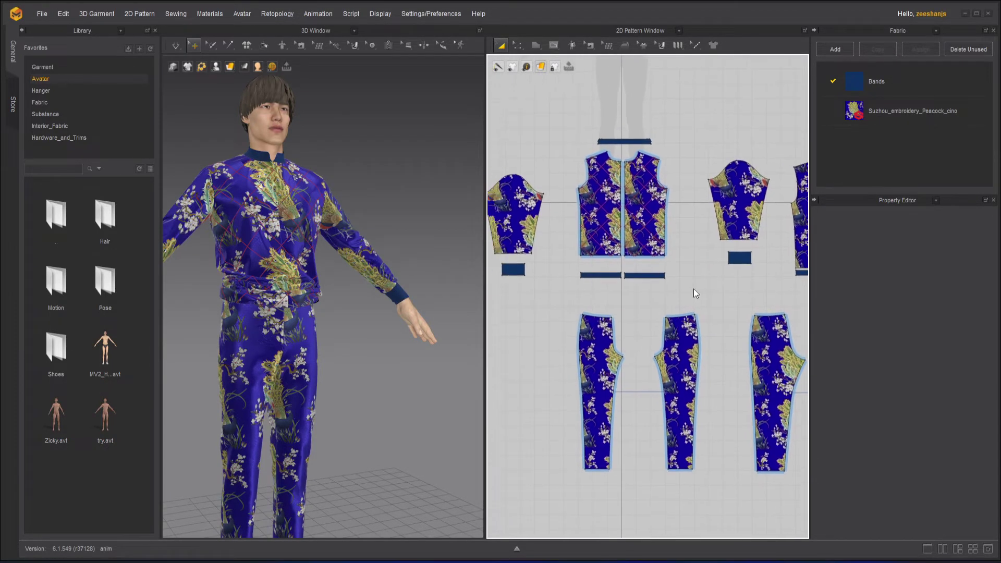
scroll(693, 292, up, 2)
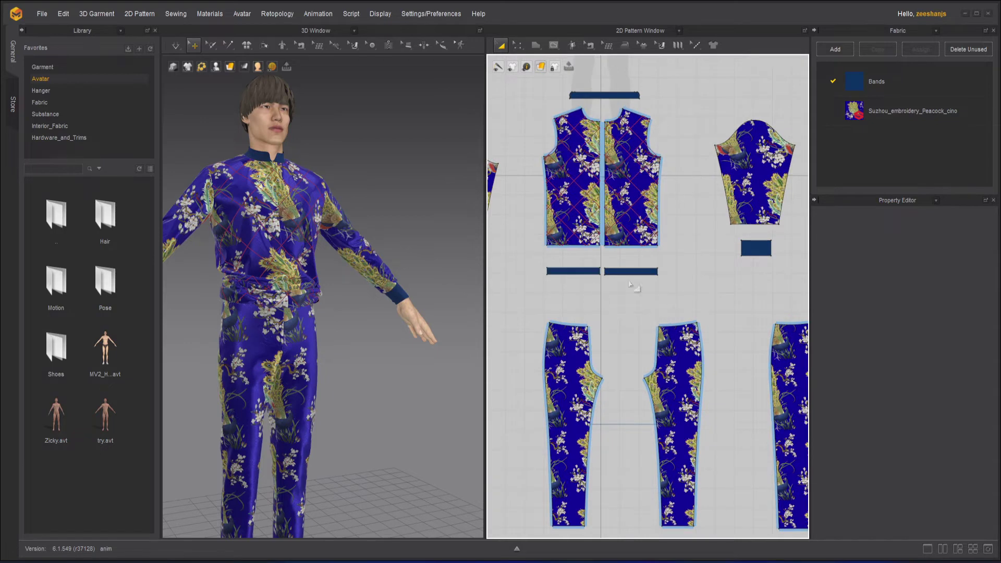
right_drag(371, 320, 363, 342)
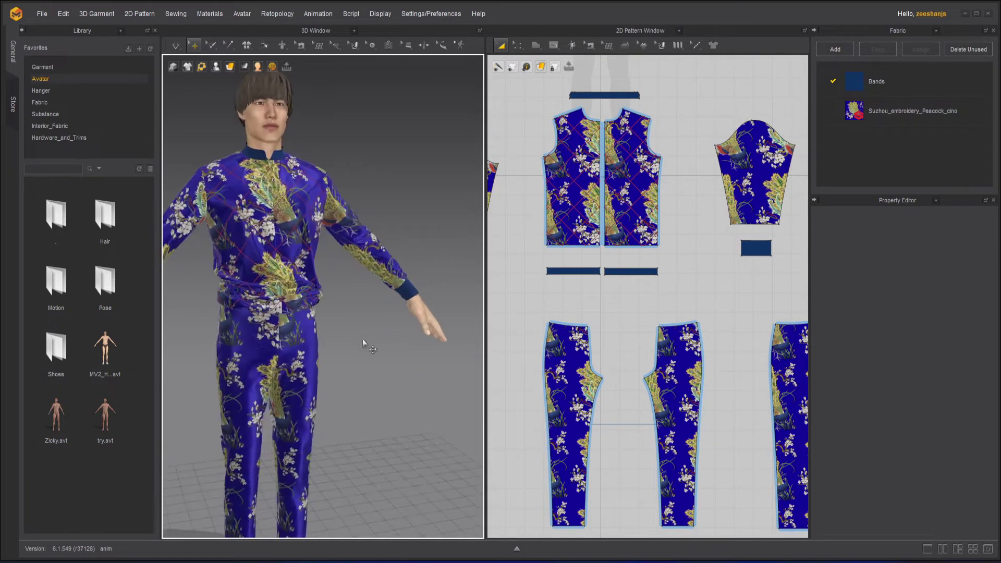
Step: Start the garment simulation and tug the jacket's front and back body to test how loosely it fits
click(177, 46)
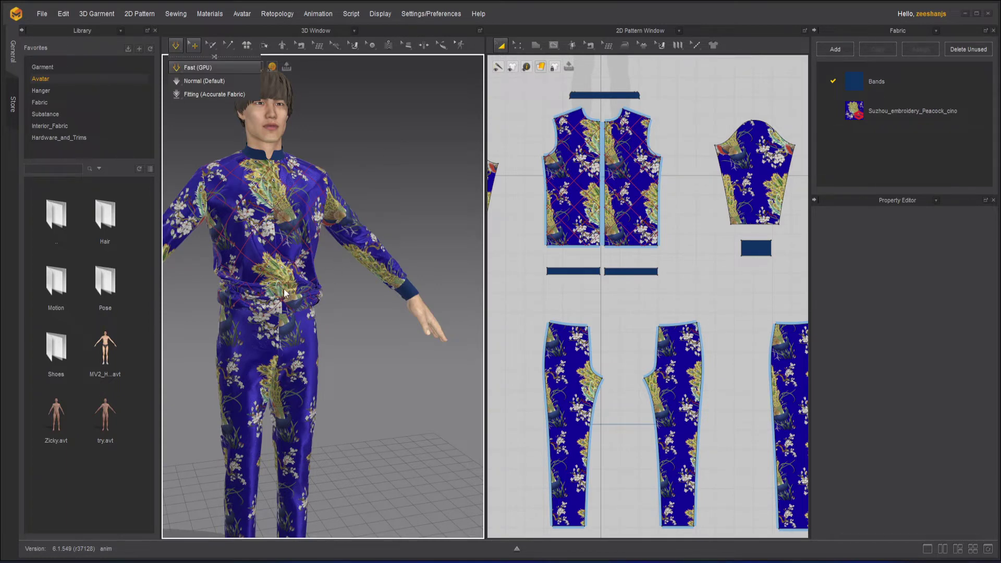
click(375, 365)
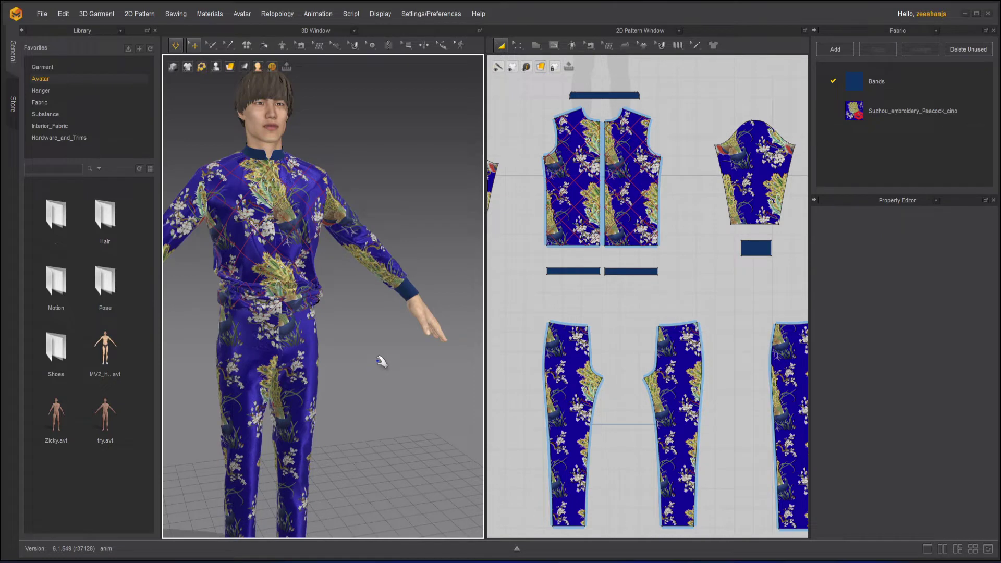
right_drag(367, 346, 335, 336)
key(q)
drag(211, 305, 196, 327)
click(308, 292)
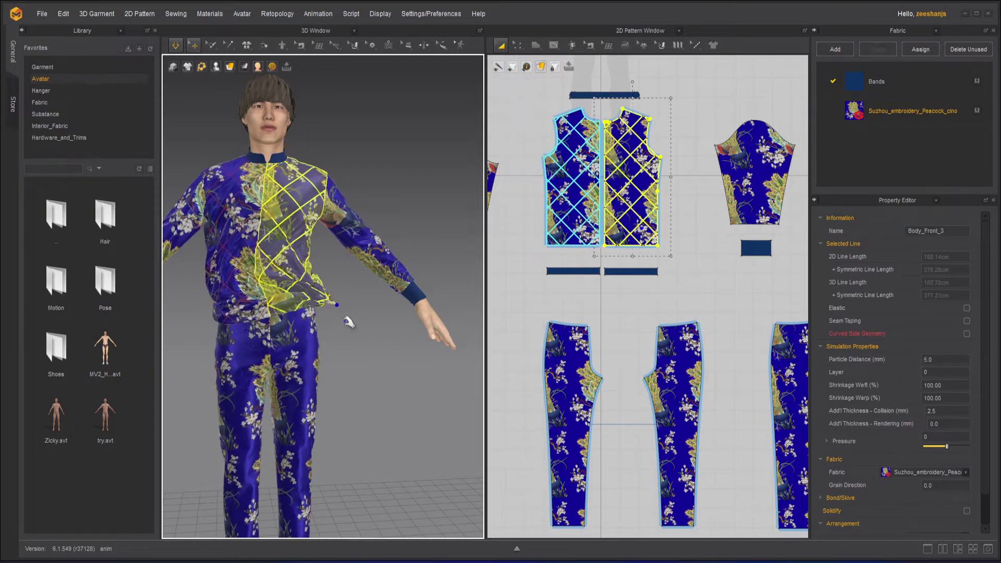
right_drag(369, 342, 354, 289)
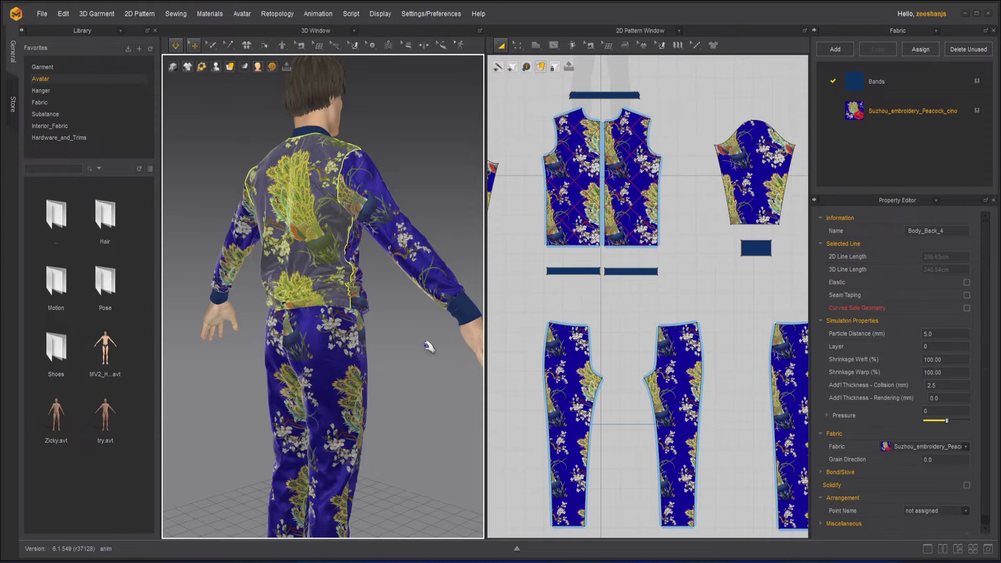
click(442, 355)
key(2)
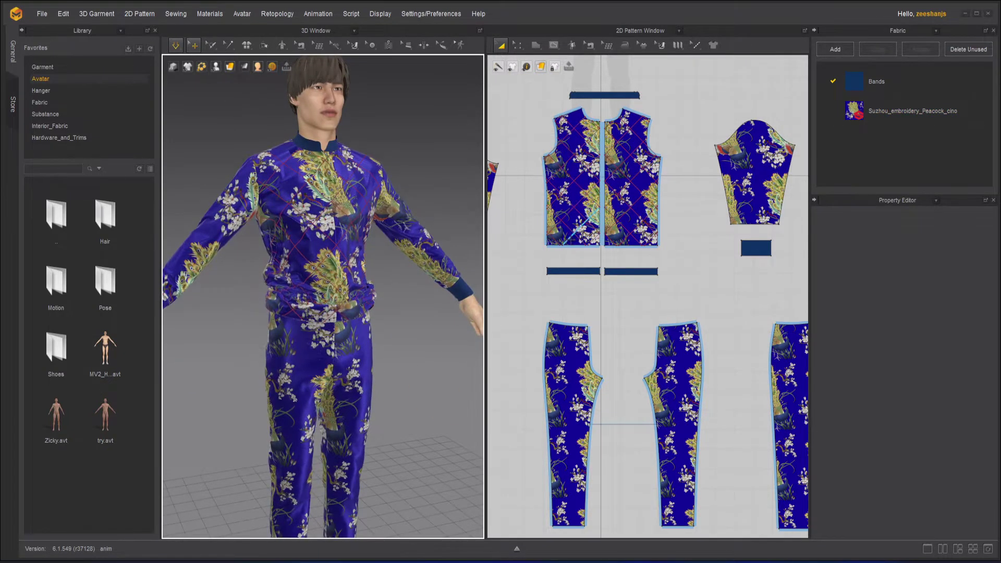
Step: Select both jacket front body pieces together with the back body piece in the 2D pattern layout
scroll(543, 221, up, 3)
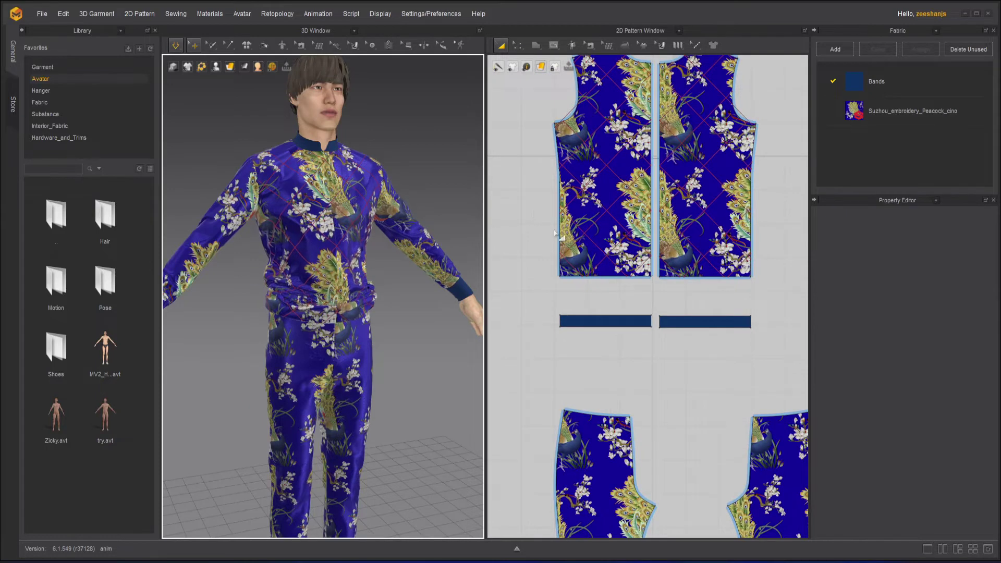
click(557, 230)
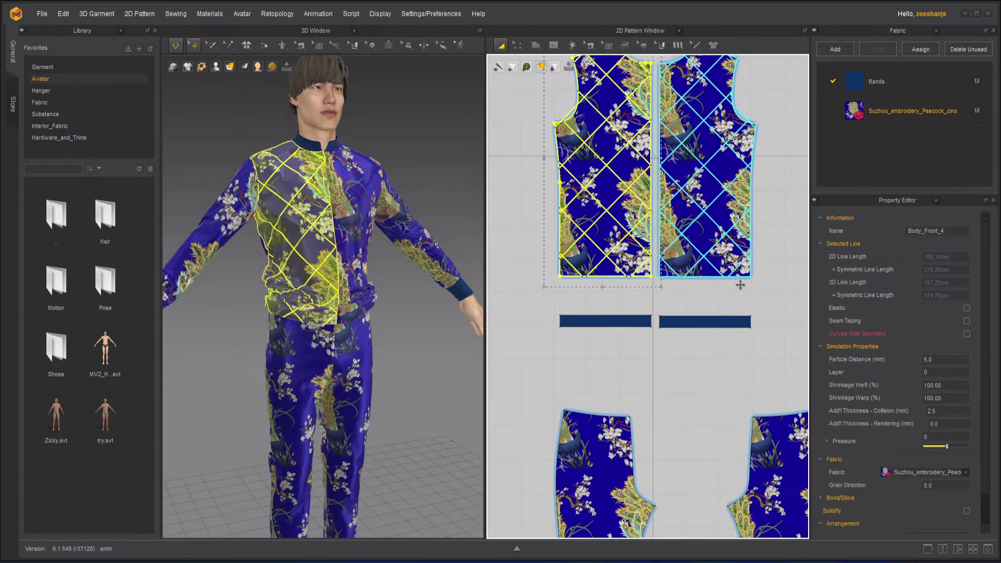
shift+click(755, 274)
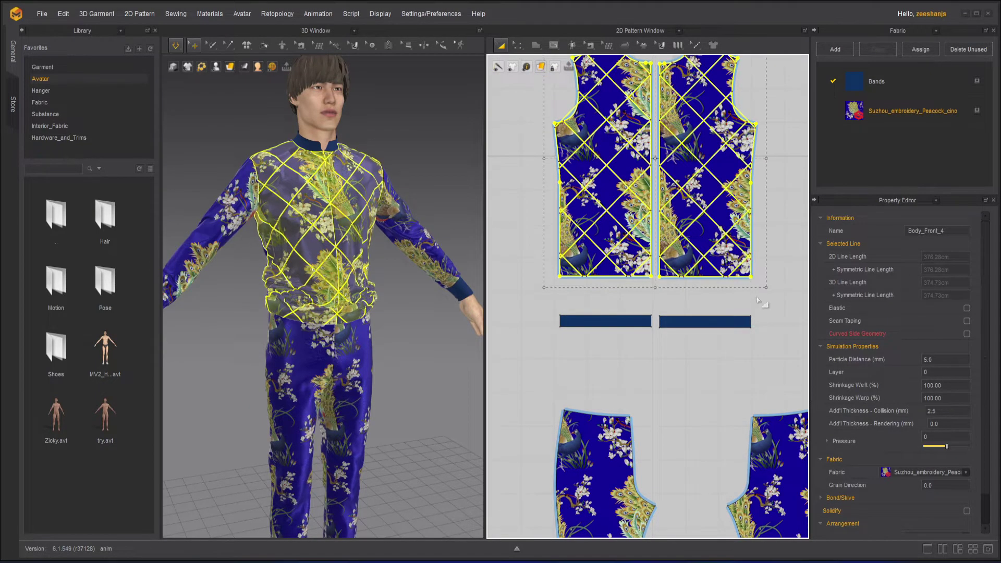
scroll(760, 304, down, 5)
scroll(753, 292, down, 2)
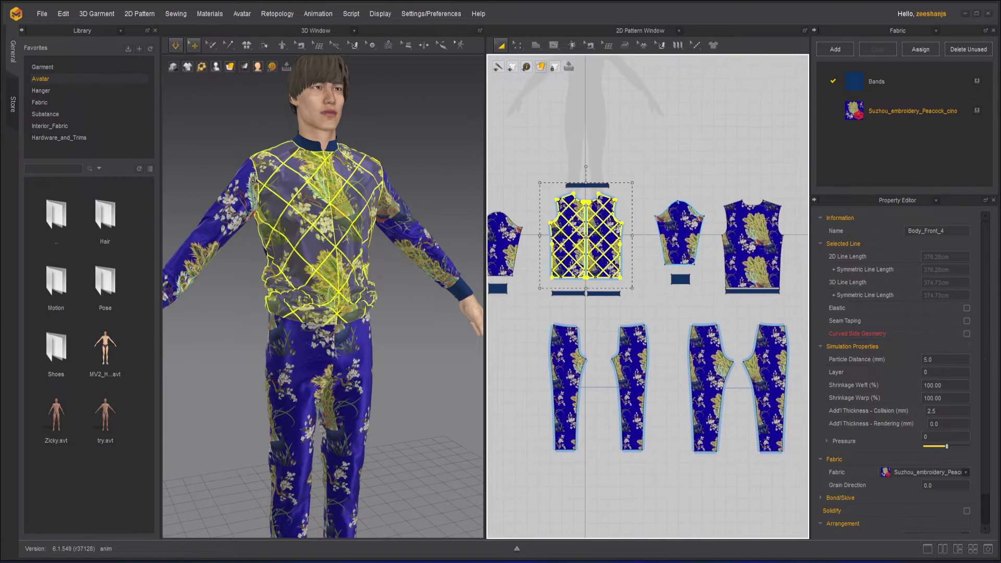
scroll(745, 276, up, 4)
shift+click(749, 261)
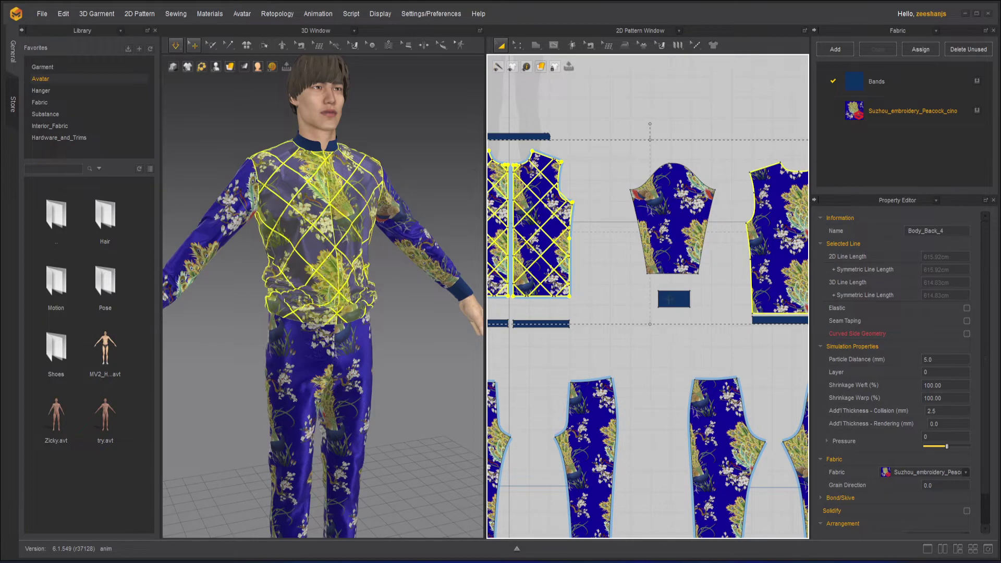
scroll(670, 307, down, 2)
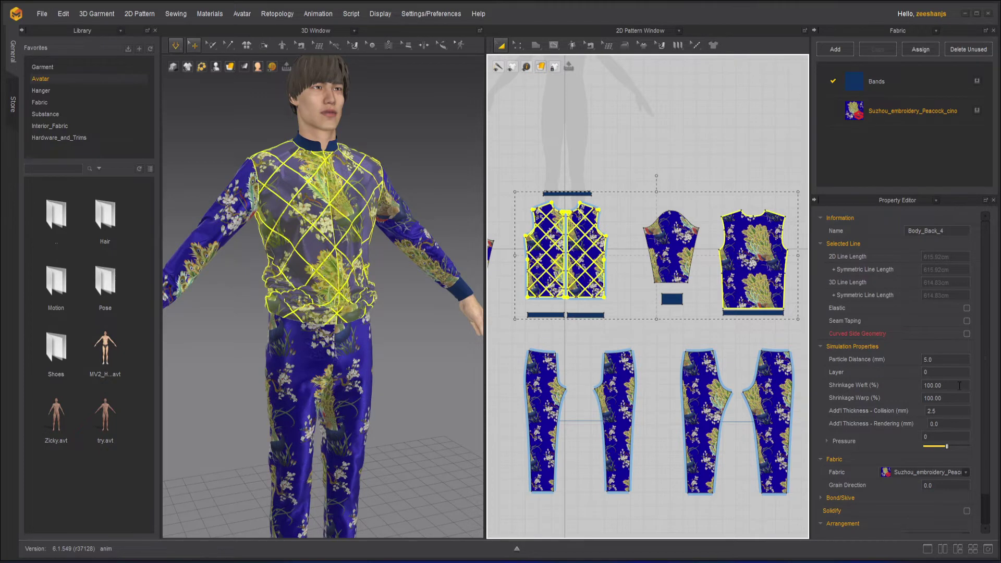
Step: Set the weft and warp shrinkage of the selected jacket body pieces to 75%
click(959, 385)
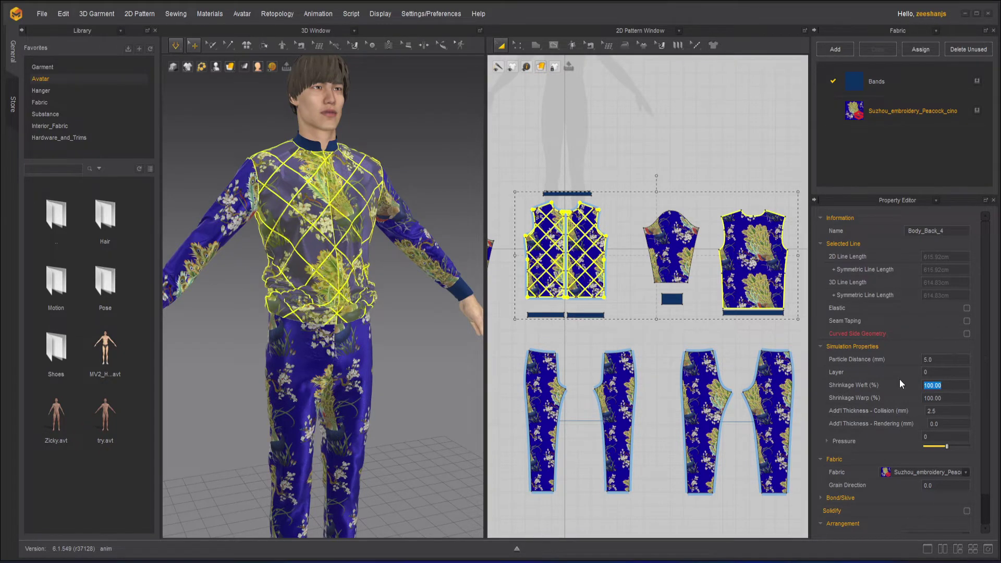
text(80)
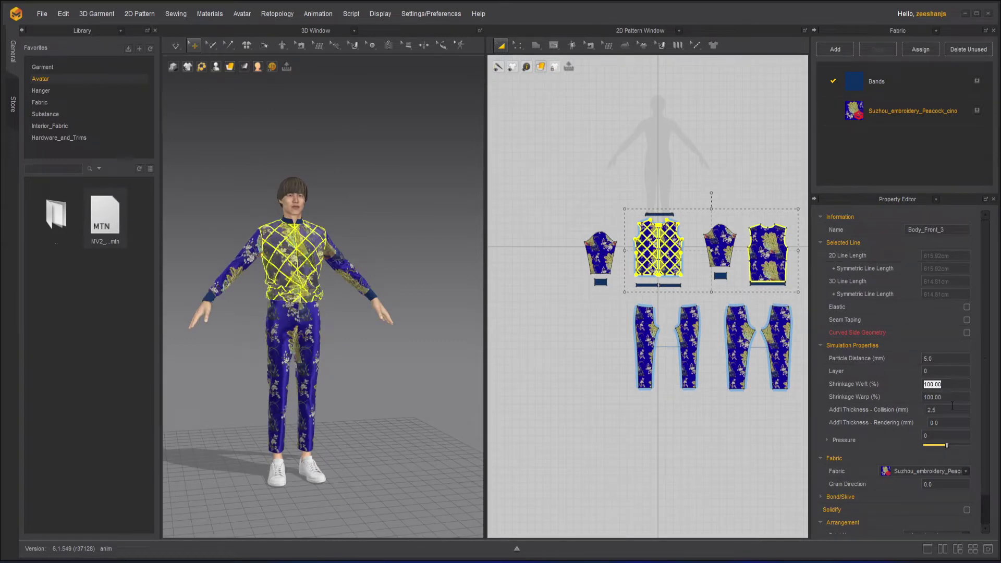
click(923, 395)
text(75)
drag(923, 386, 919, 390)
key(Return)
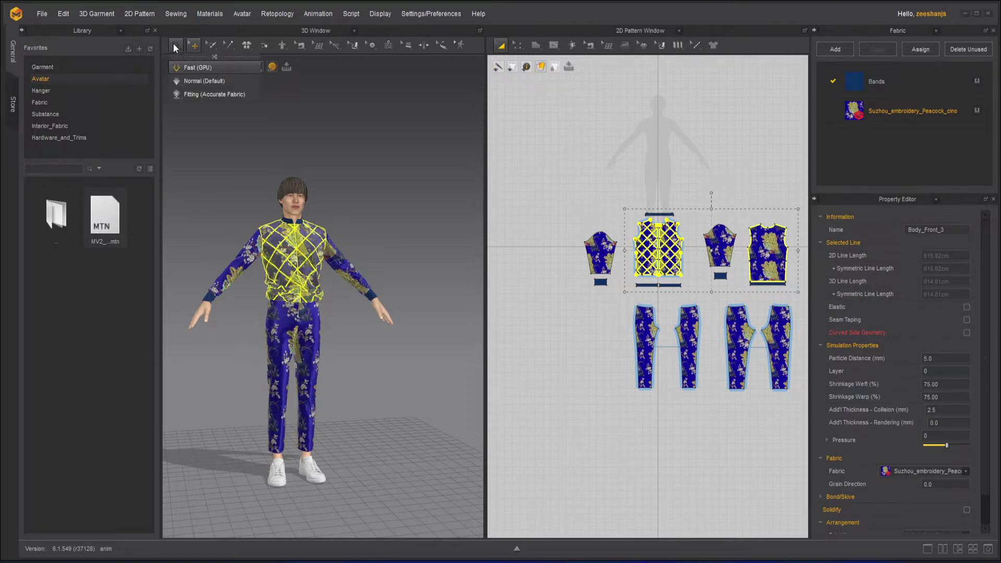
Step: Simulate the shrunken jacket body and tug the front of the jacket and trousers to settle the cloth
click(173, 45)
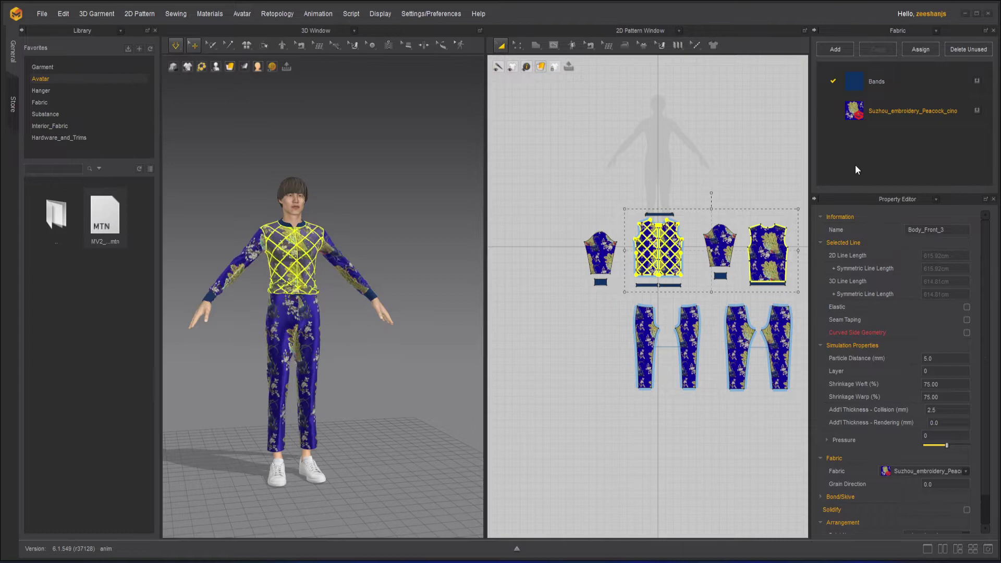
click(304, 201)
scroll(304, 200, up, 5)
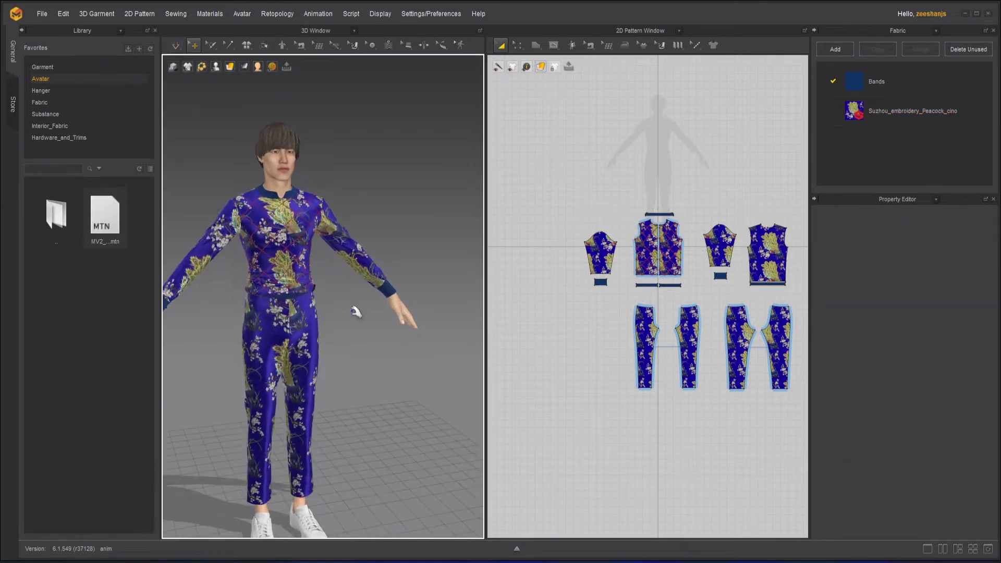
click(284, 243)
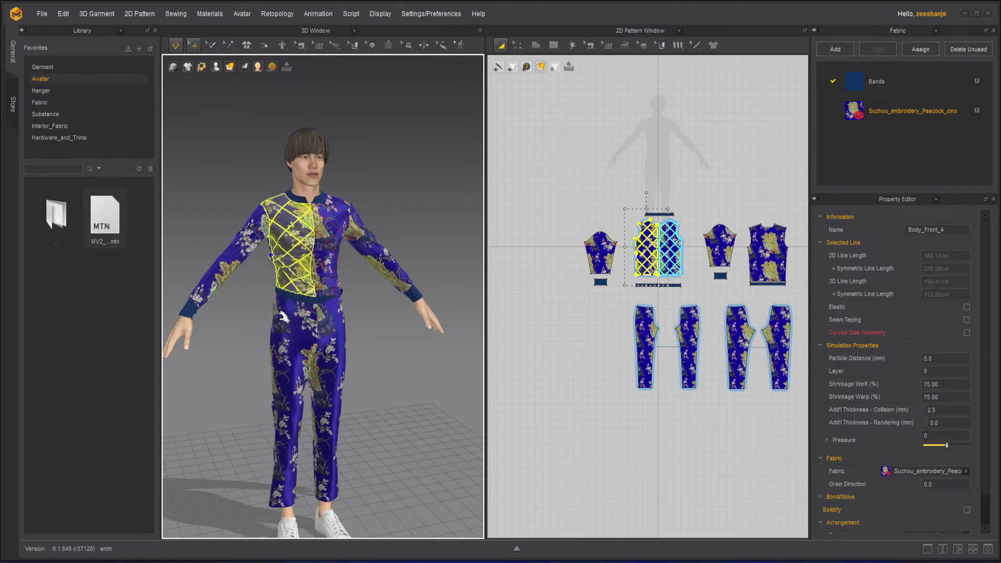
click(295, 344)
click(330, 353)
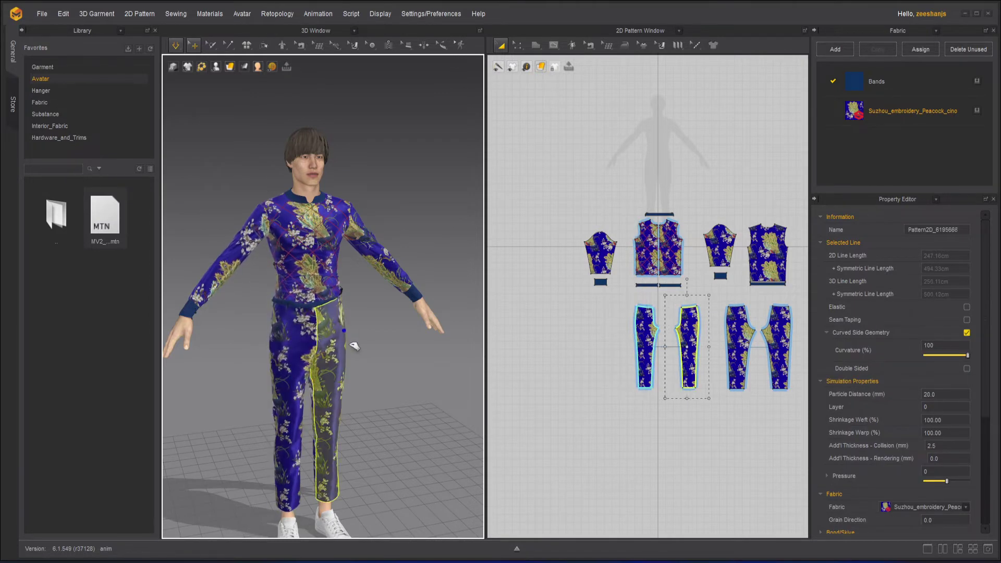
click(358, 286)
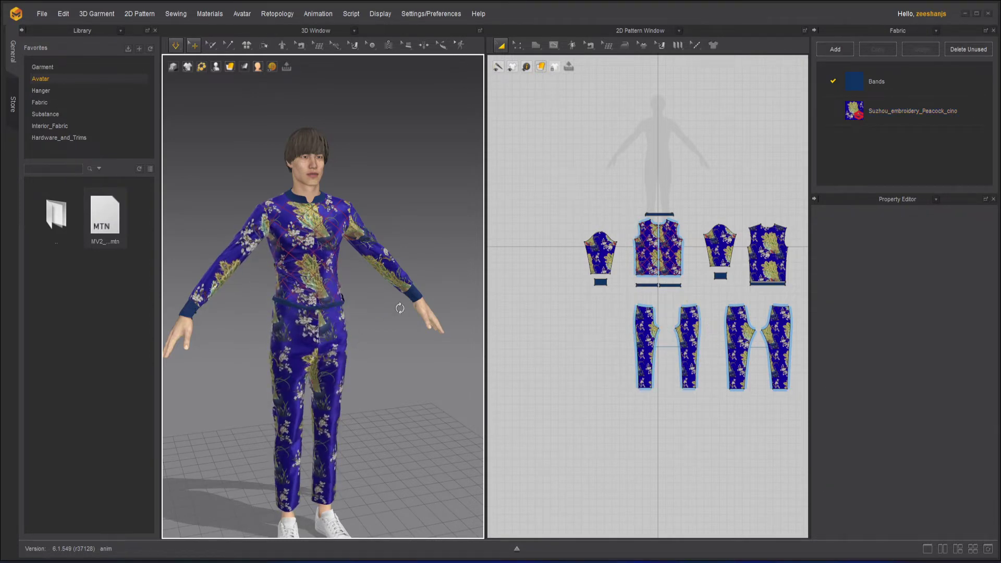
Step: Tug the back of the trousers and jacket under simulation, checking the drape from behind and in front
right_drag(400, 306, 367, 319)
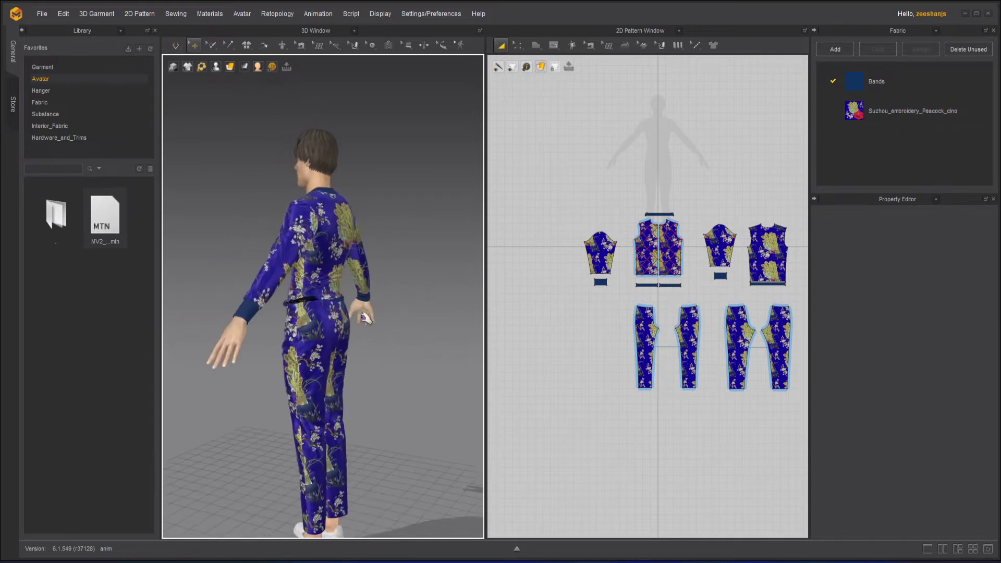
click(329, 395)
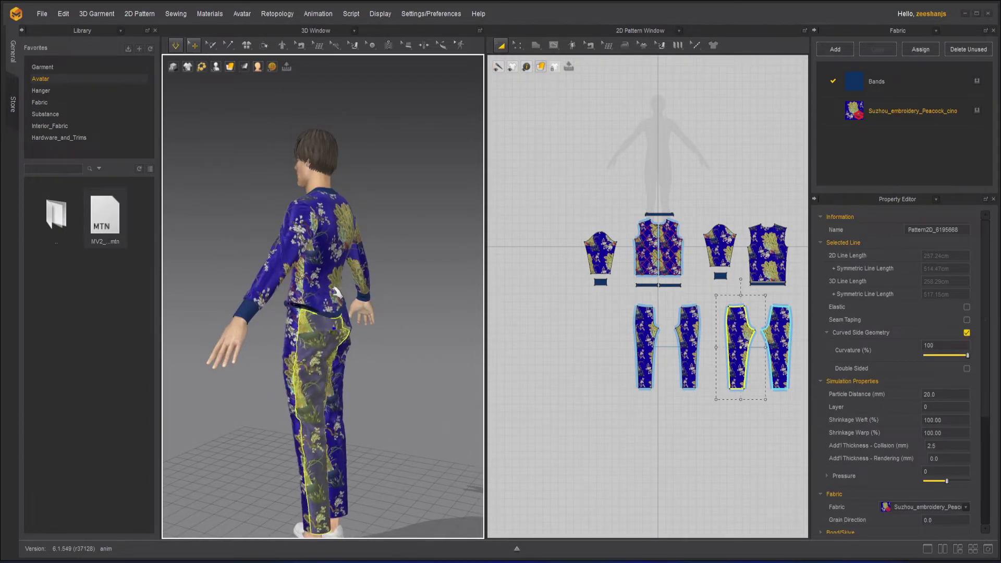
click(336, 271)
click(371, 333)
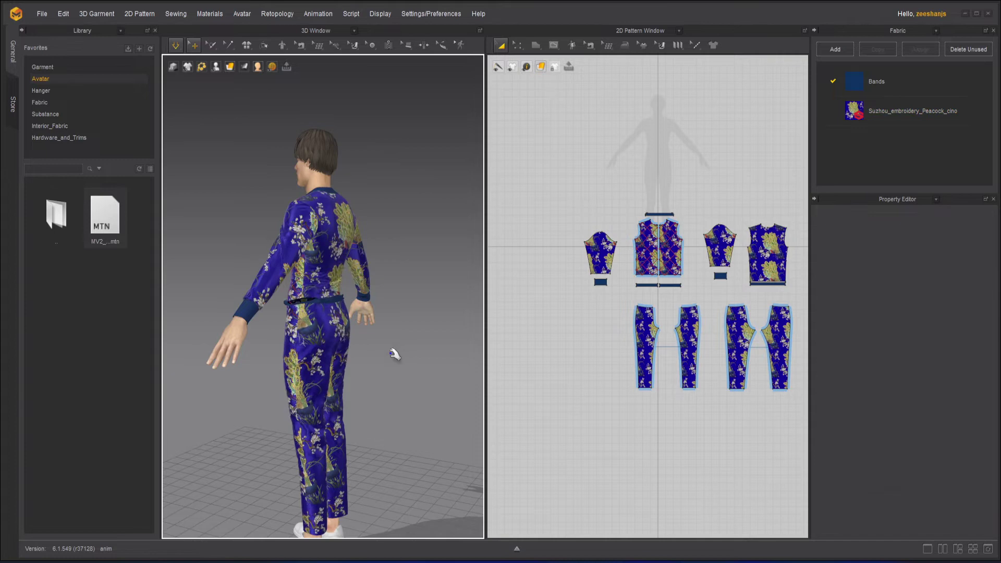
right_drag(391, 350, 116, 353)
key(space)
scroll(295, 341, down, 3)
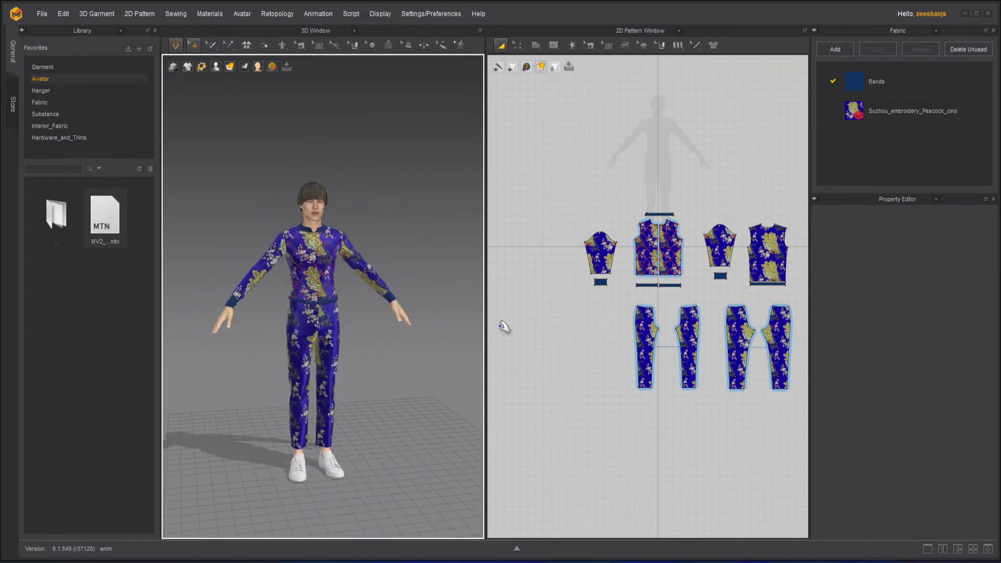
Step: Apply the Nylon_Featherweight physical property preset to the Suzhou_embroidery_Peacock_cino fabric
click(935, 121)
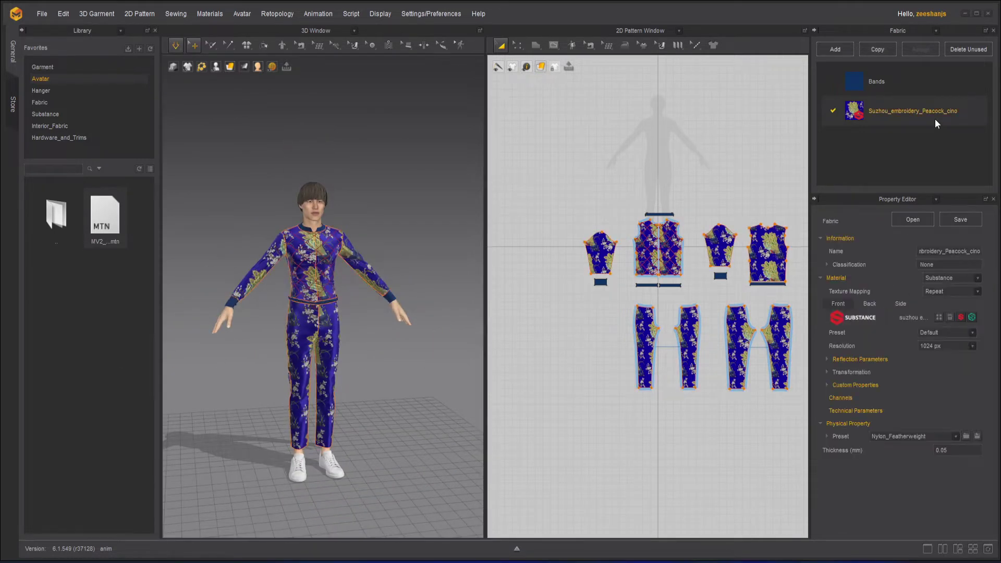
click(956, 436)
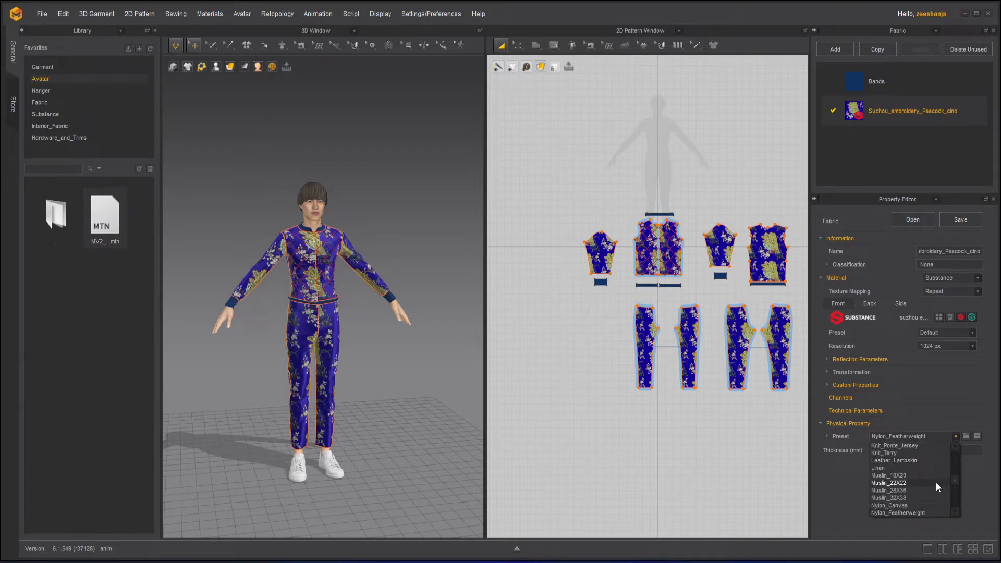
scroll(934, 483, down, 1)
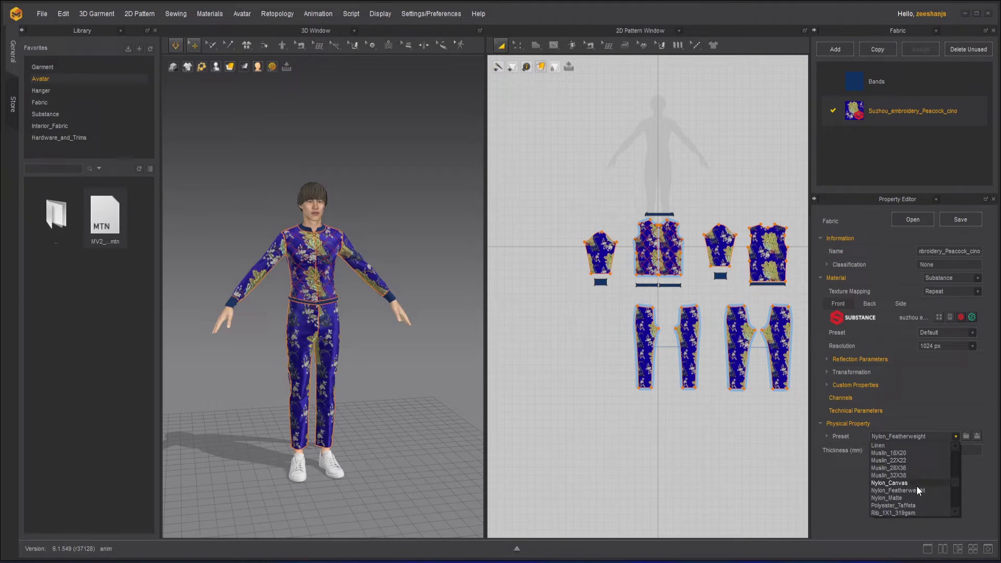
click(915, 486)
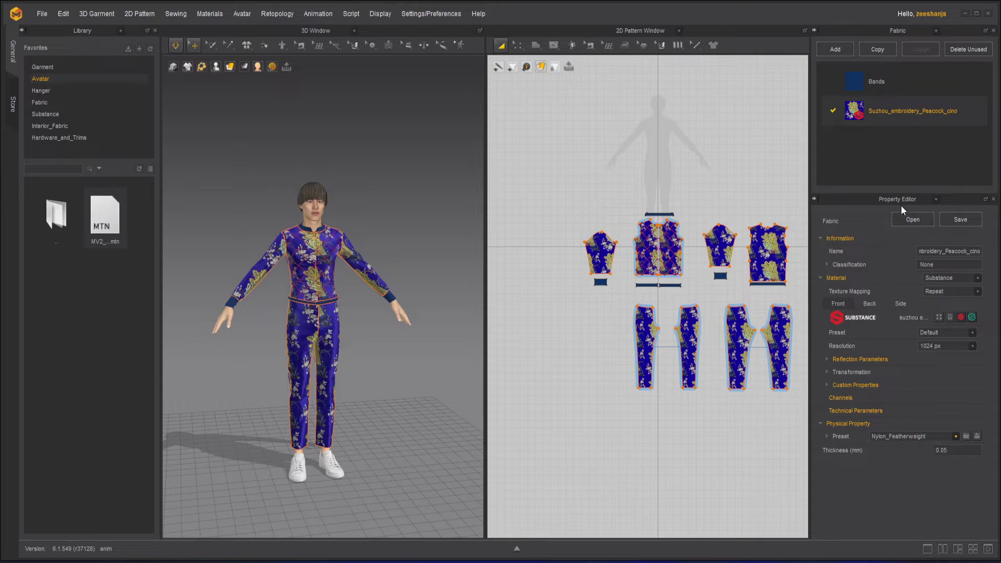
Step: Check the physical property preset of the Bands fabric
click(902, 83)
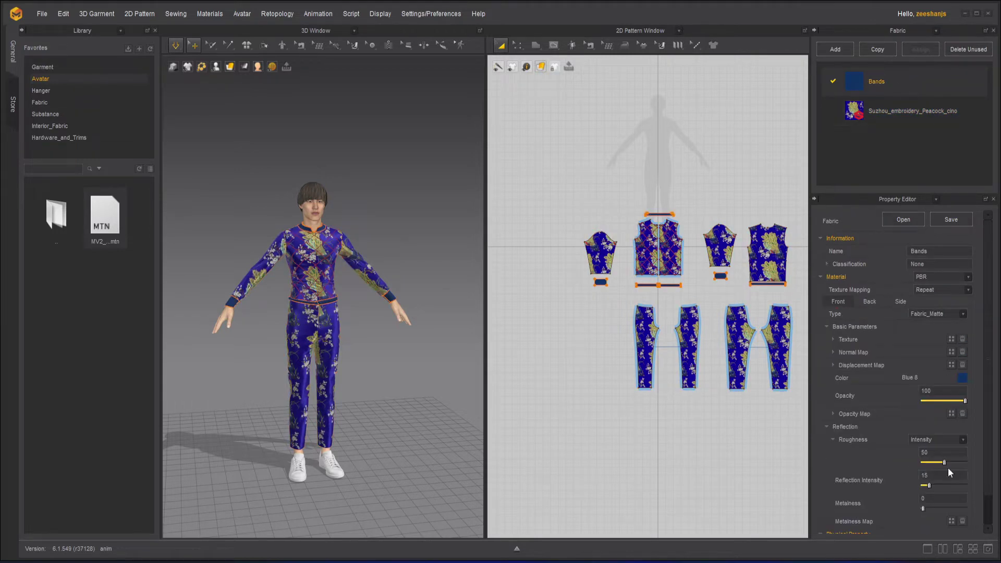
scroll(949, 473, down, 1)
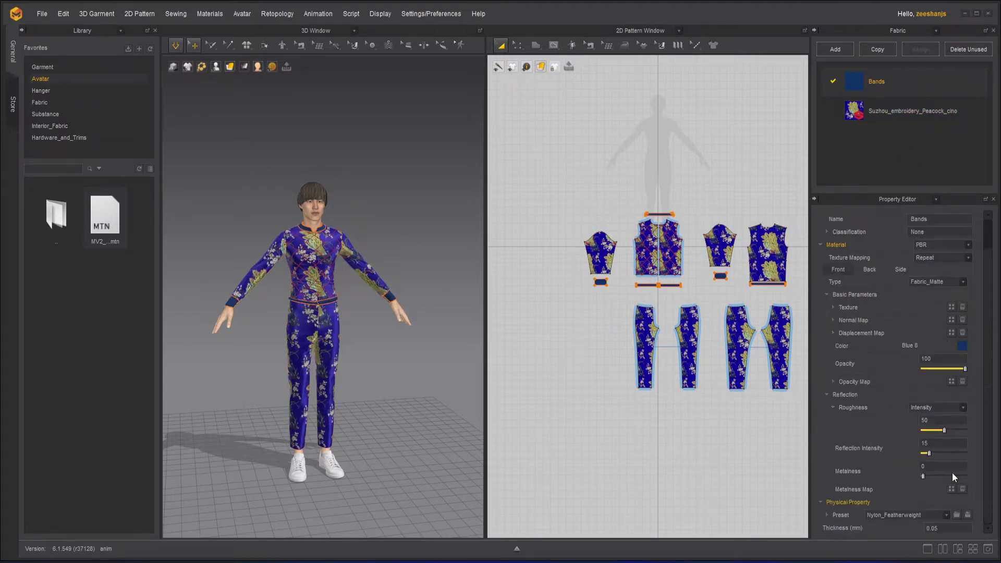
Step: Apply the Nylon_Canvas physical property preset to the Bands fabric
click(946, 515)
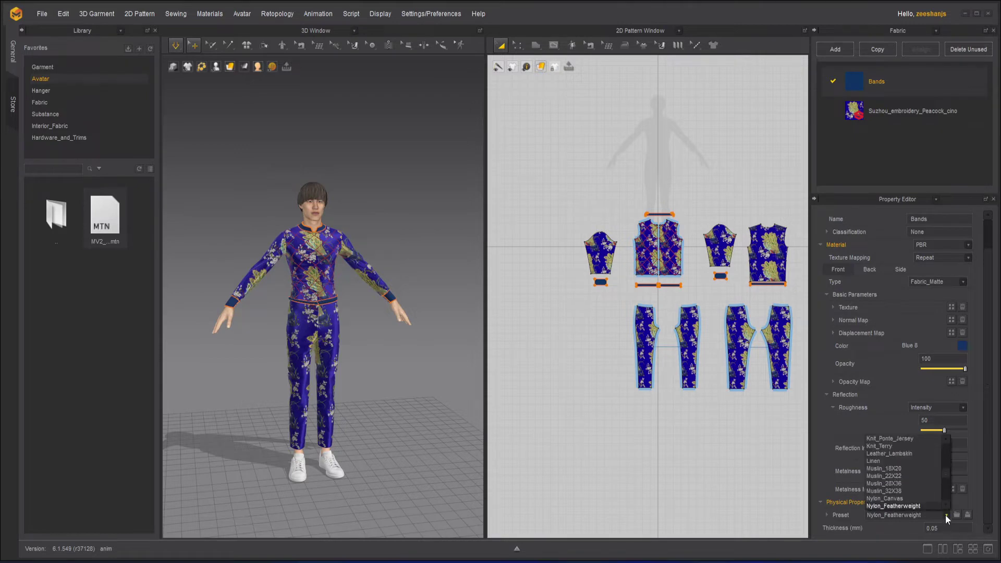
click(912, 497)
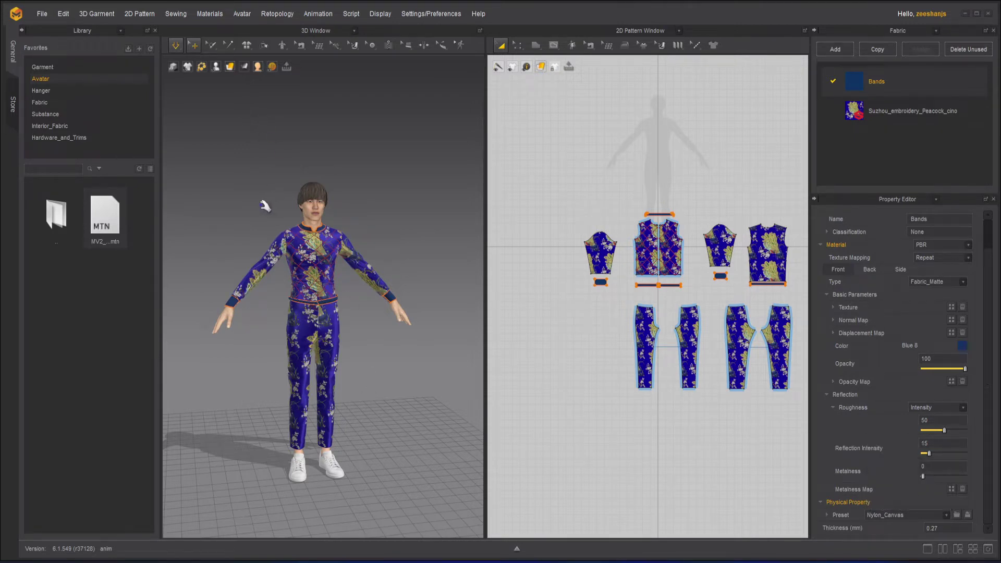
Step: Examine the jacket front pieces and a trouser leg on the avatar, and review the overall pattern layout
scroll(276, 214, up, 5)
click(360, 272)
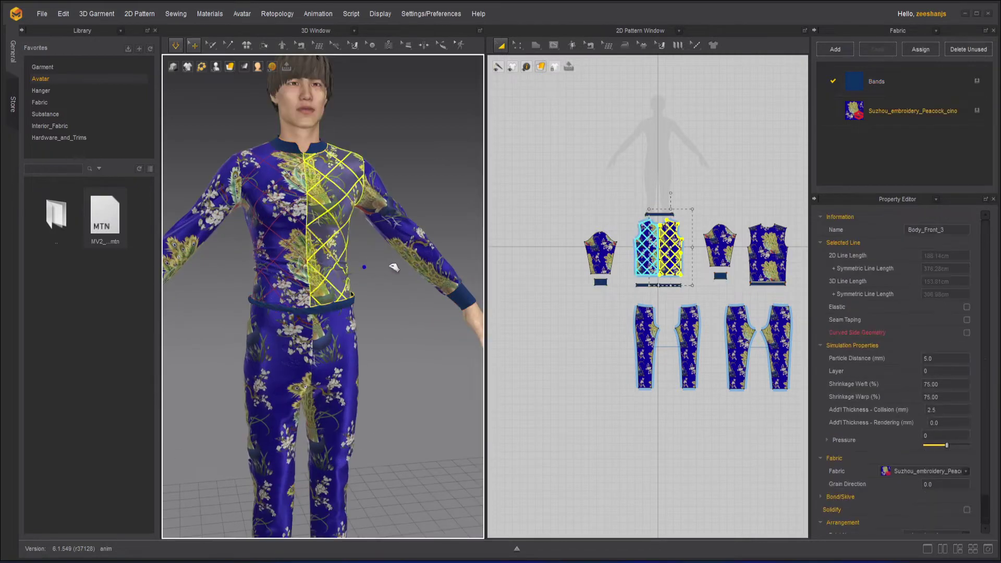
click(245, 256)
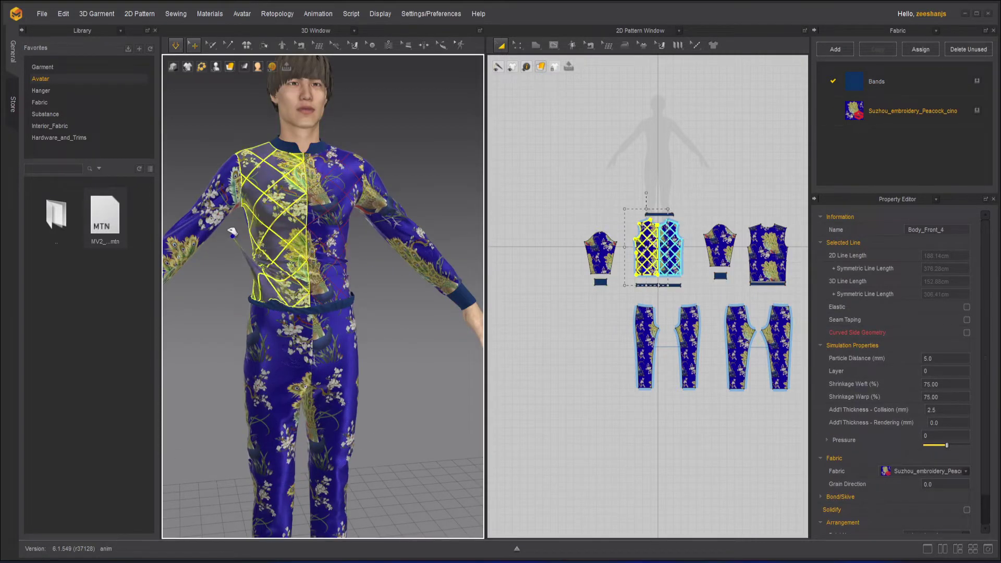
click(260, 330)
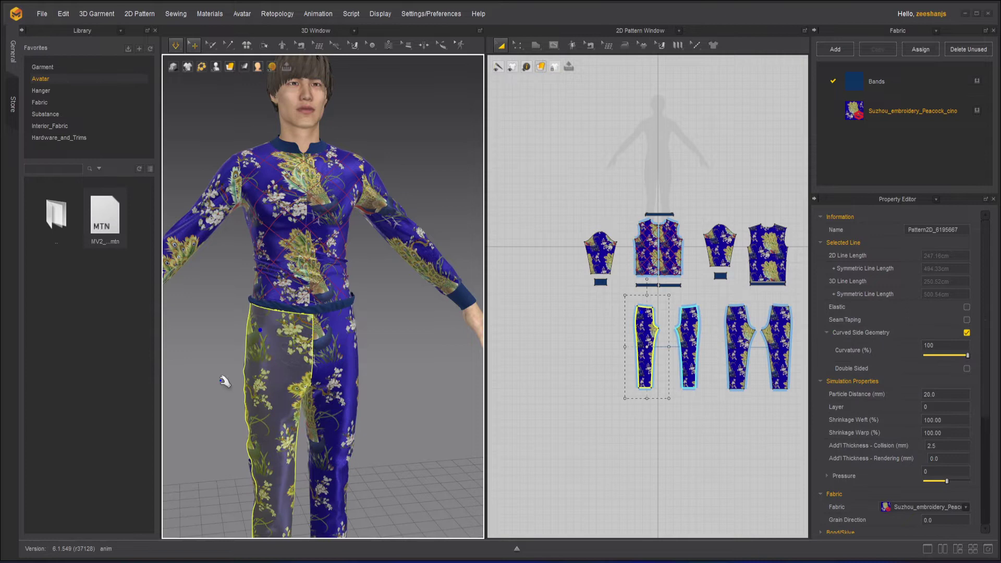
click(225, 364)
scroll(246, 320, down, 5)
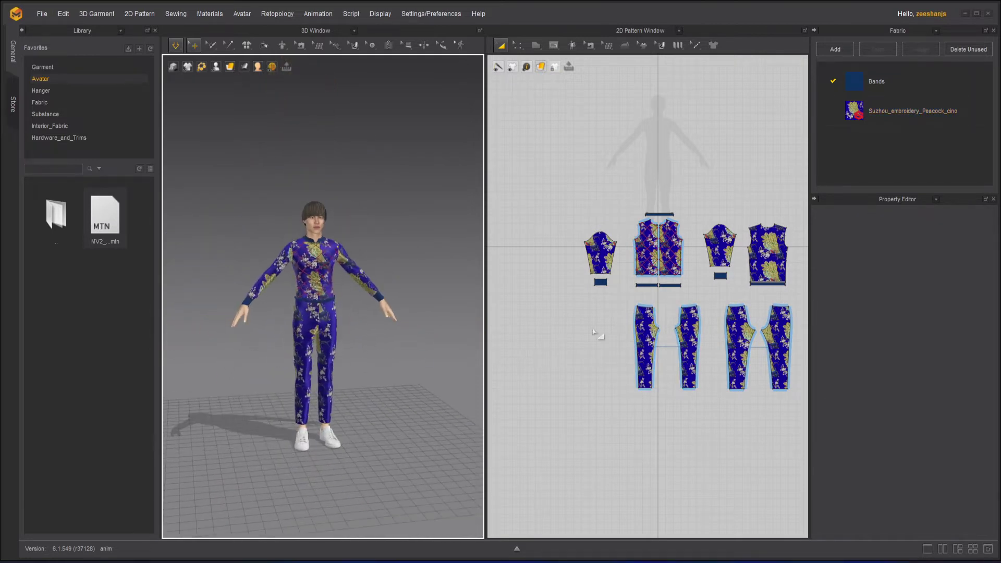
scroll(662, 404, down, 2)
scroll(650, 400, up, 1)
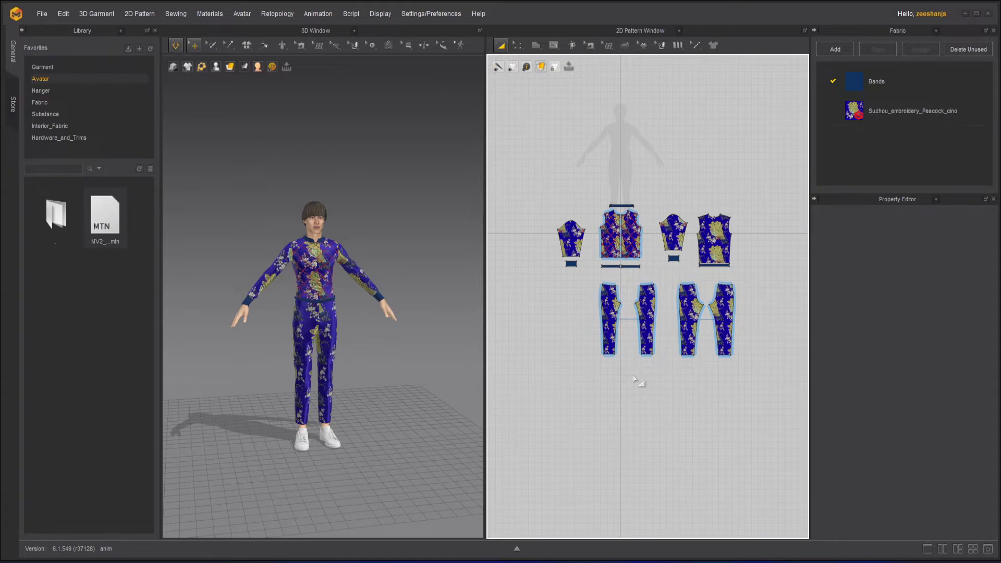
Step: Browse the avatar library's Male_V2 folder to find its motion file
click(41, 79)
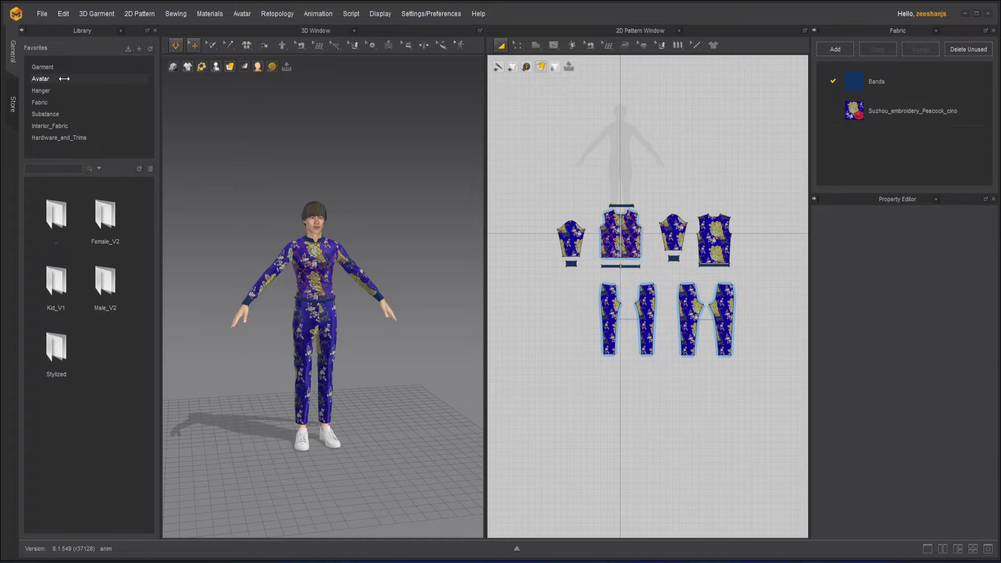
double_click(108, 284)
double_click(54, 284)
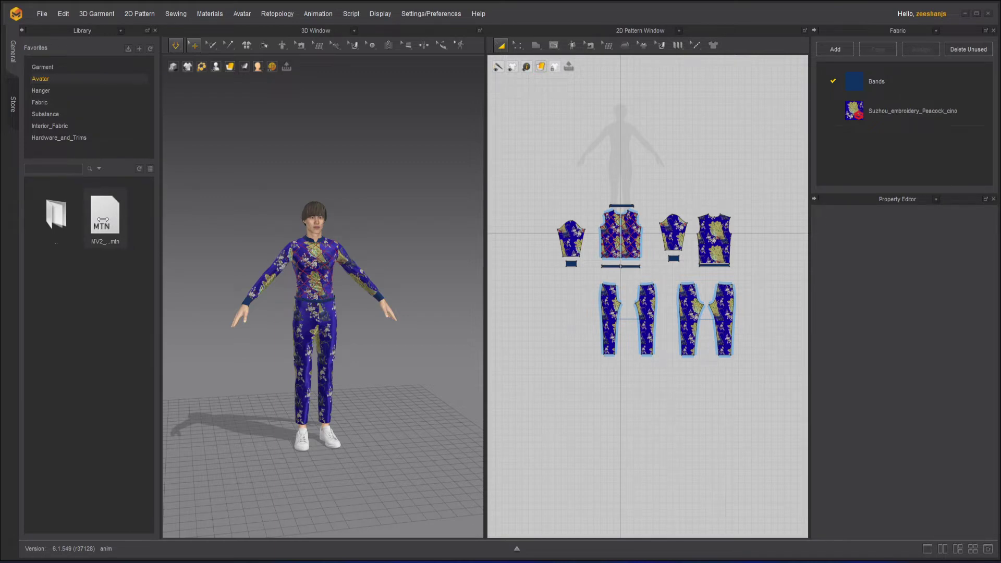
drag(103, 219, 322, 344)
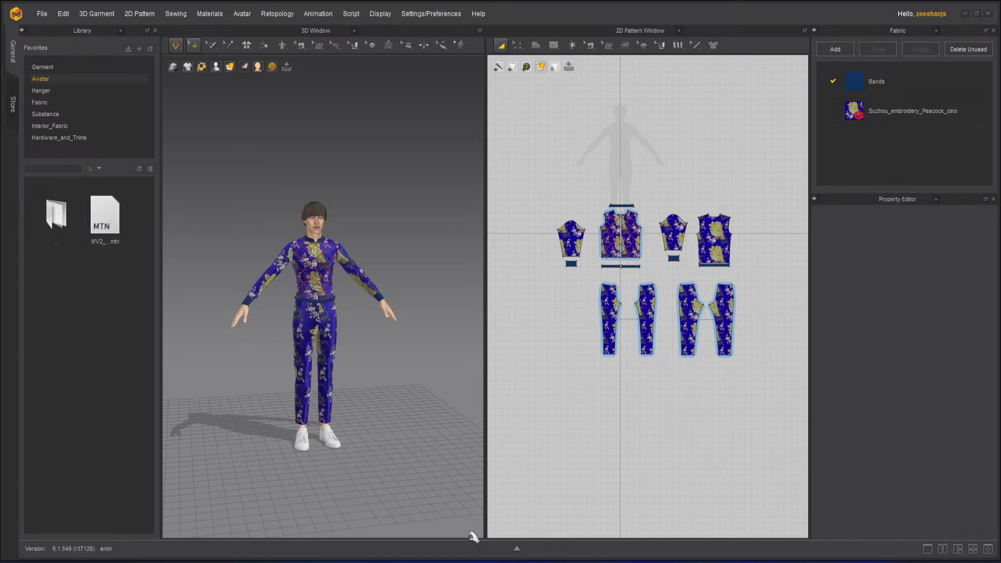
Step: Show the animation timeline and switch the layout to the 3D view only
click(517, 550)
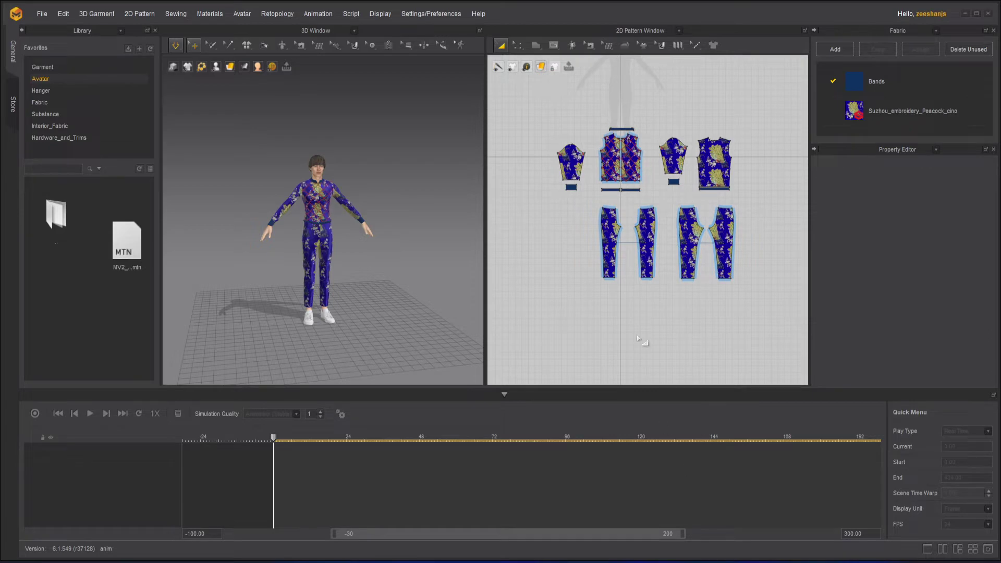
click(927, 549)
right_drag(644, 311, 520, 261)
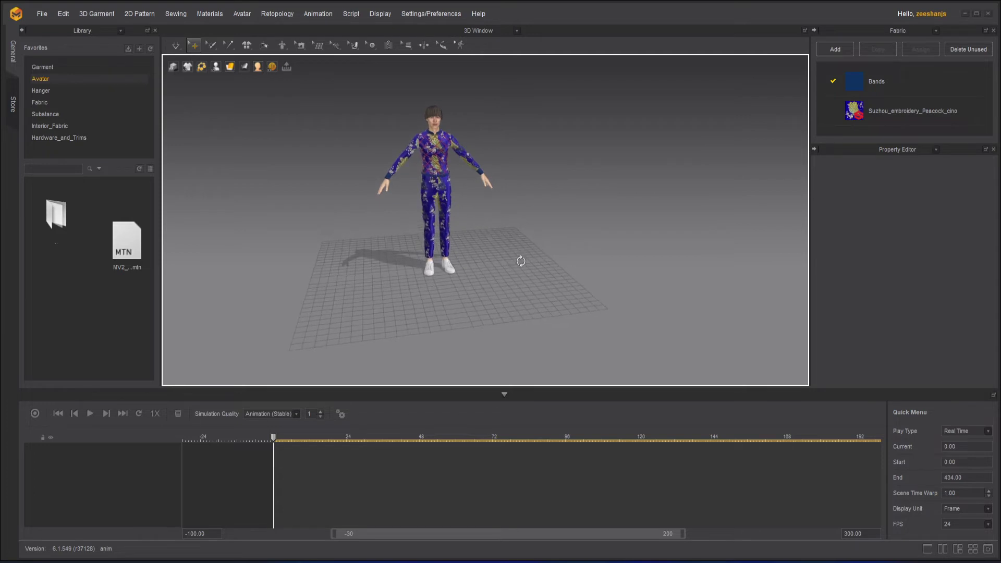
Step: Load the MV2_01_Standing_A.mtn motion, moving avatar and garment to the start position with a 24 FPS transition animation
double_click(127, 245)
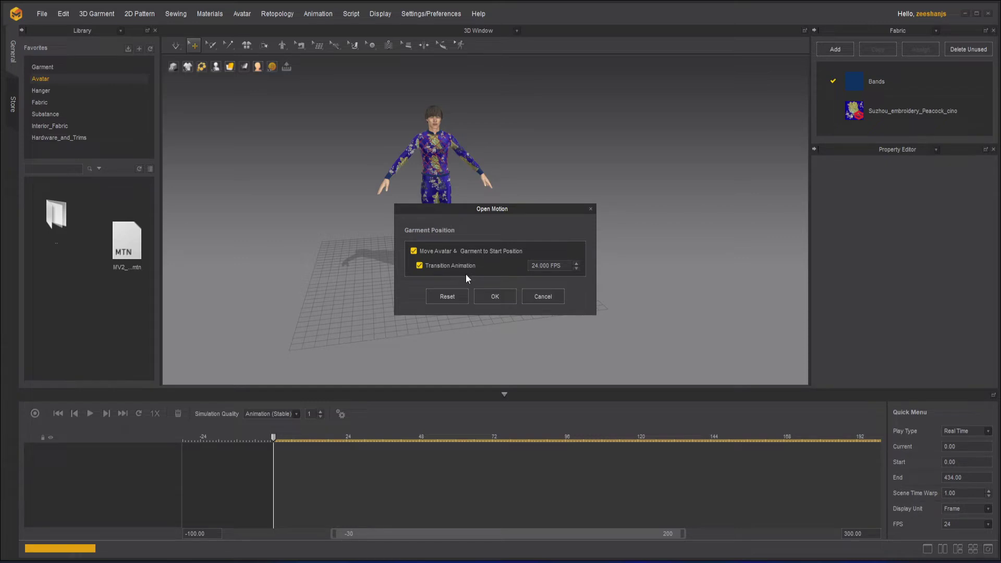
drag(483, 215, 635, 208)
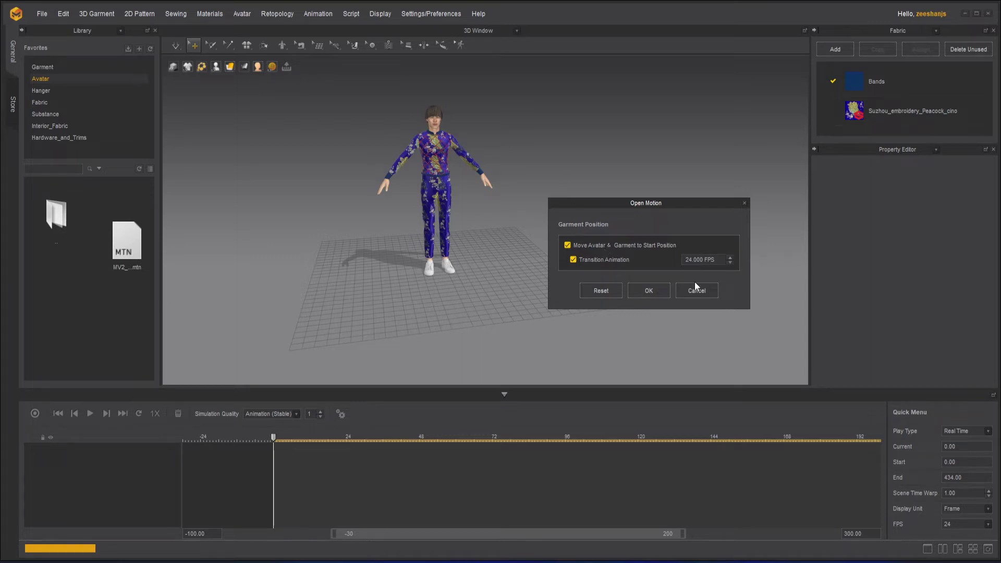
click(660, 289)
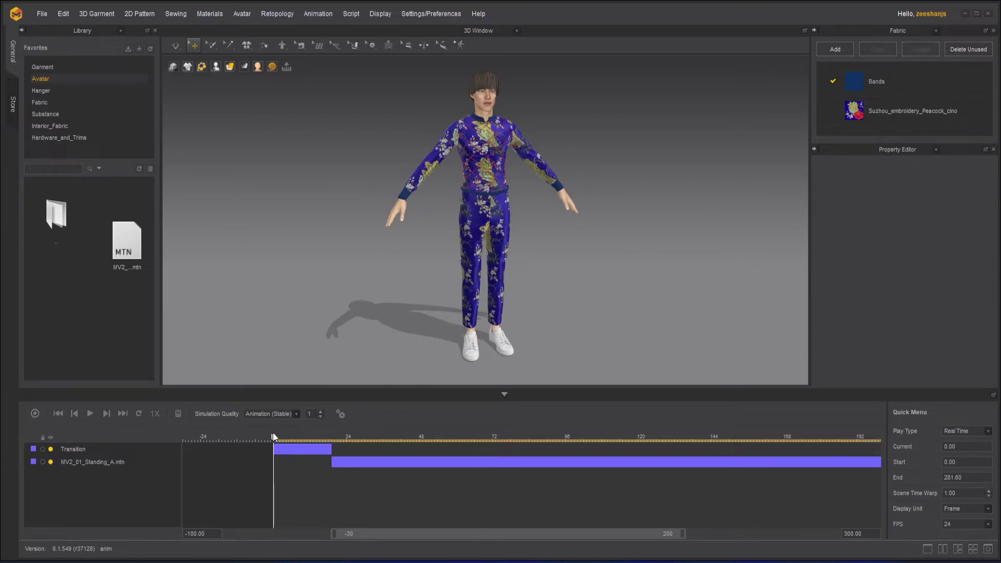
Step: Scrub the avatar's motion through frames 48 and 163 to preview the walk, then return to frame 0
drag(274, 436, 420, 441)
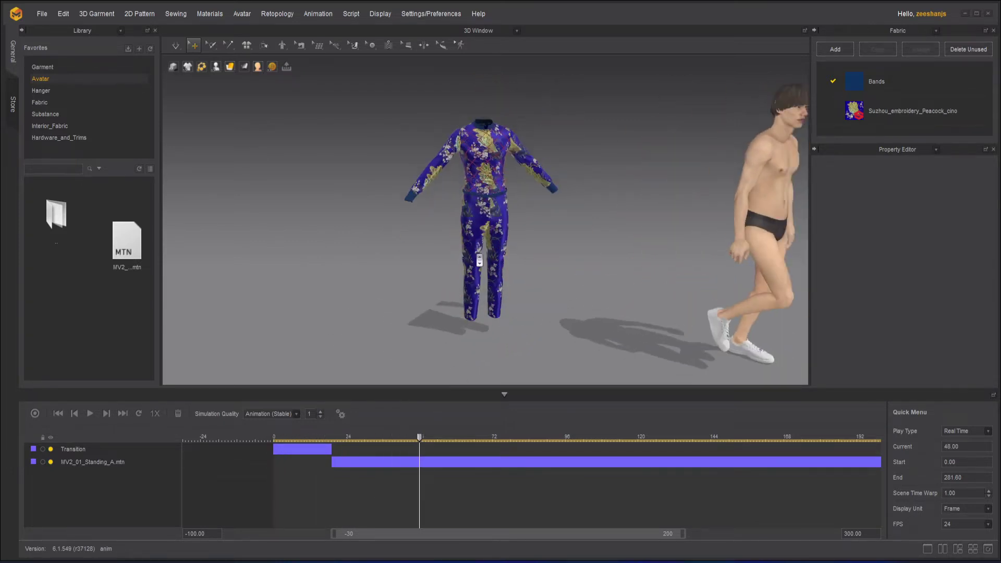
scroll(491, 271, down, 5)
right_drag(491, 271, 524, 272)
drag(420, 437, 770, 452)
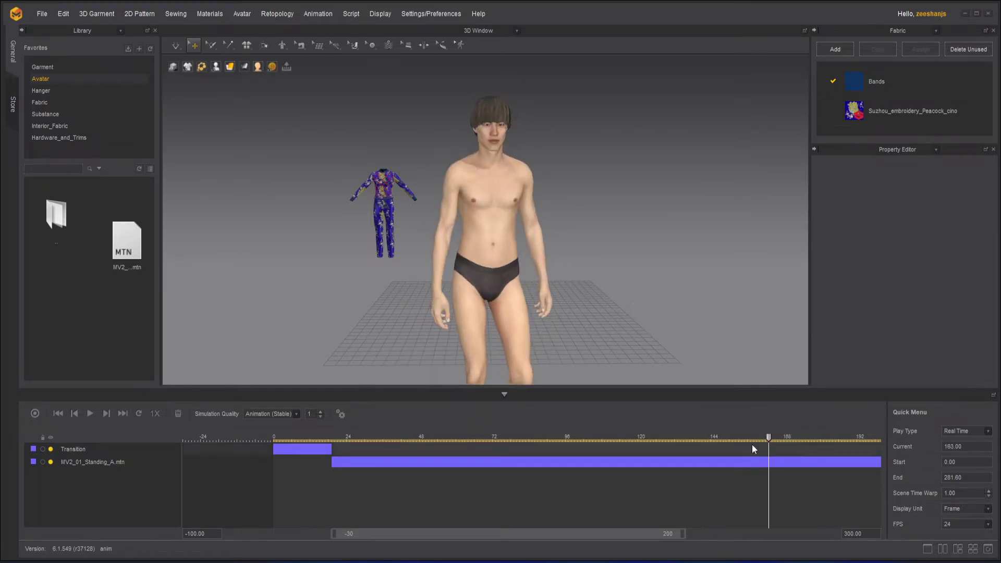
scroll(571, 261, up, 5)
scroll(572, 266, down, 7)
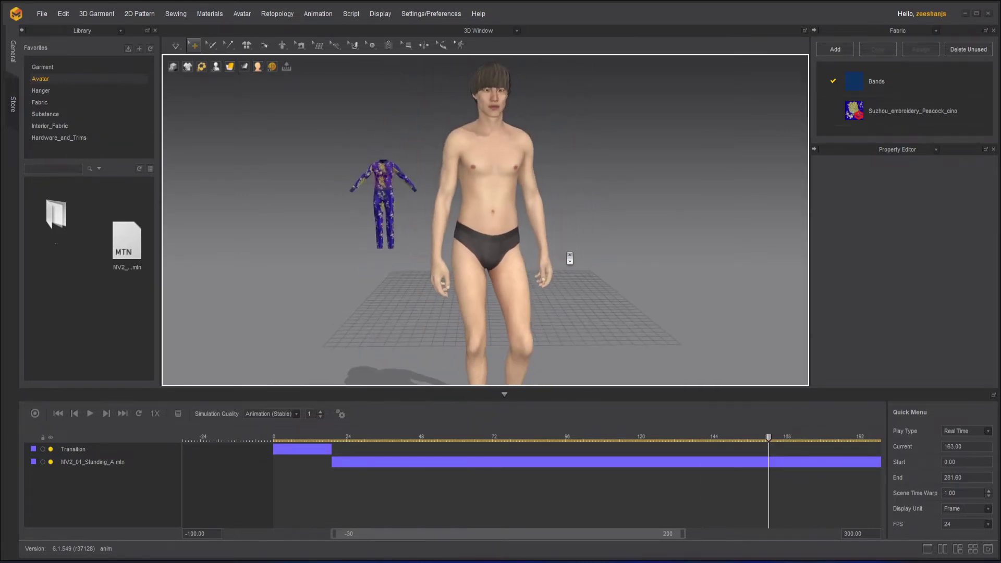
middle_drag(572, 248, 700, 373)
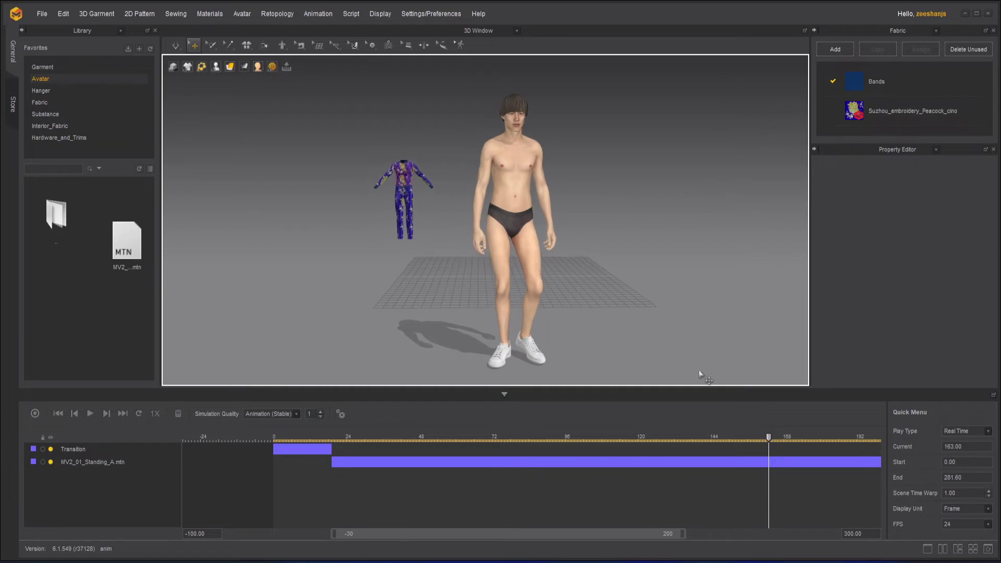
drag(764, 439, 272, 437)
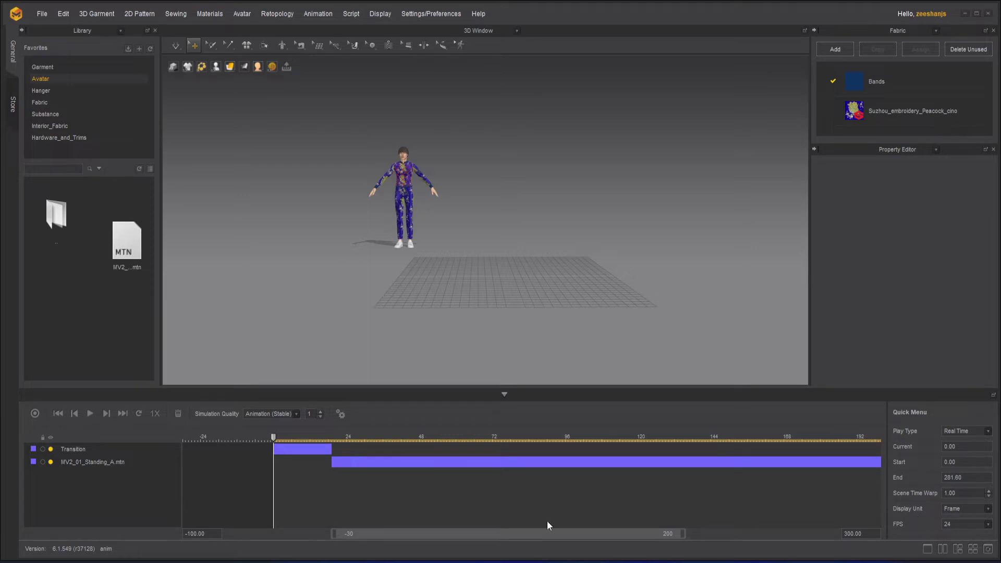
Step: Set the simulation properties preset to Fast (GPU)
click(269, 415)
click(269, 439)
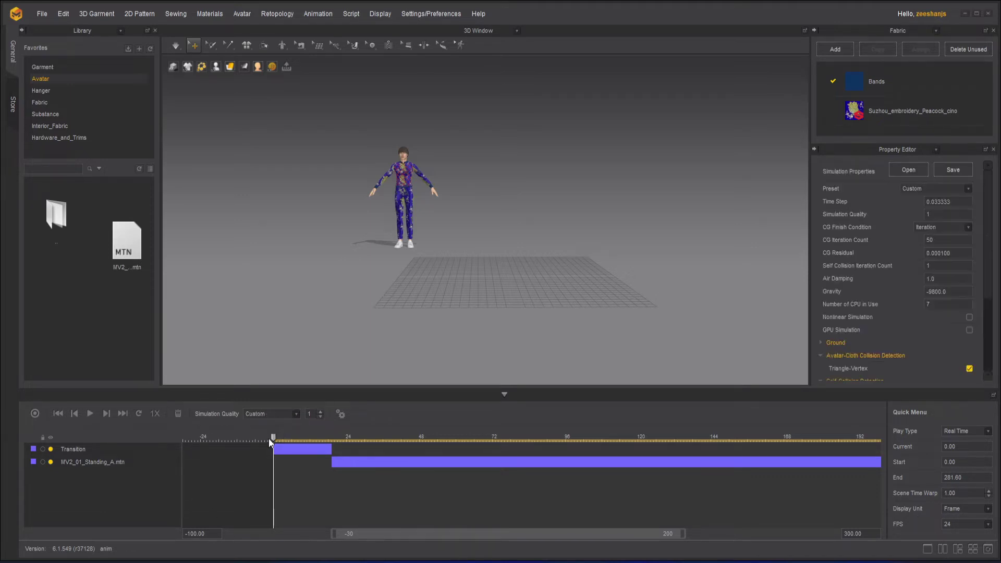
click(927, 191)
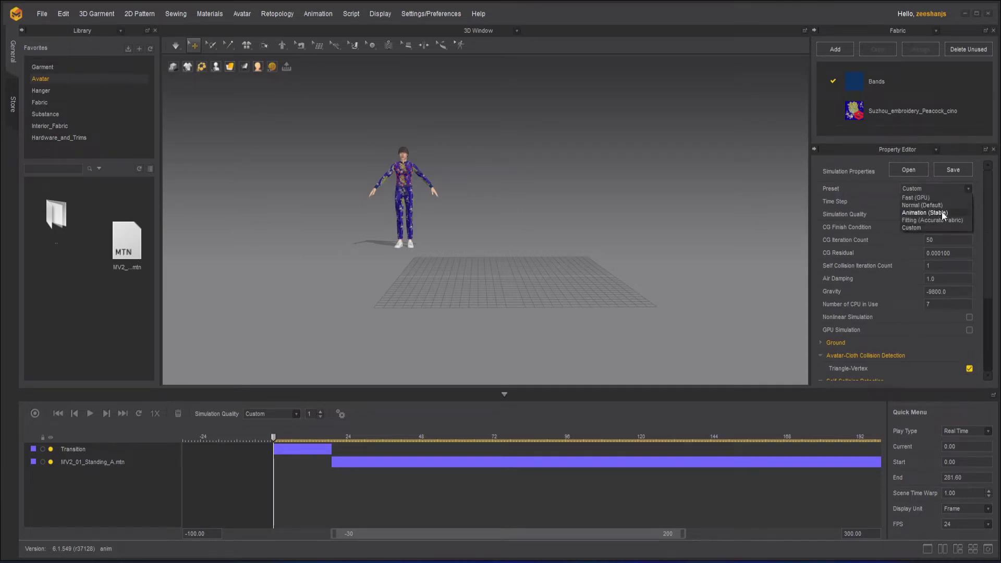
click(924, 197)
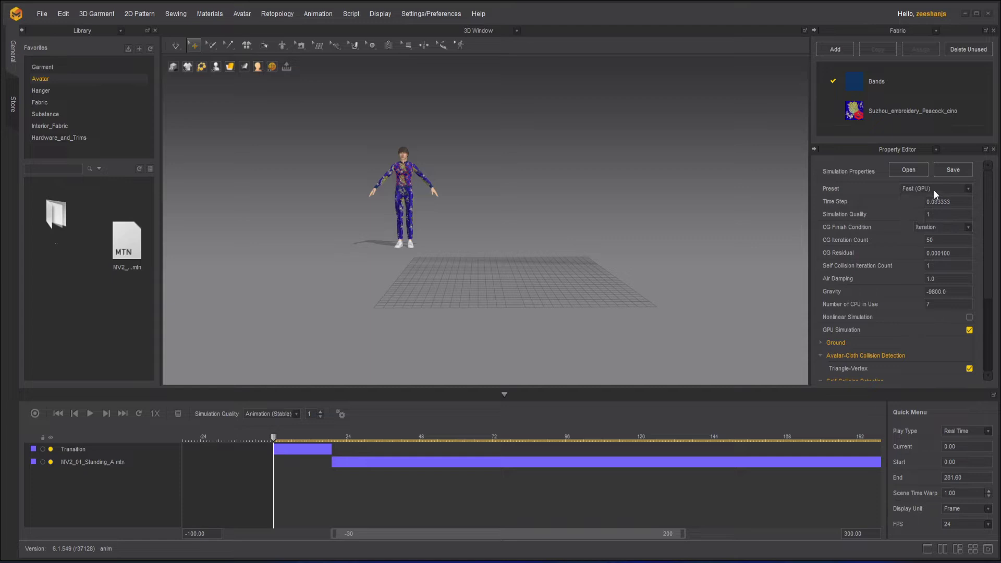
click(934, 190)
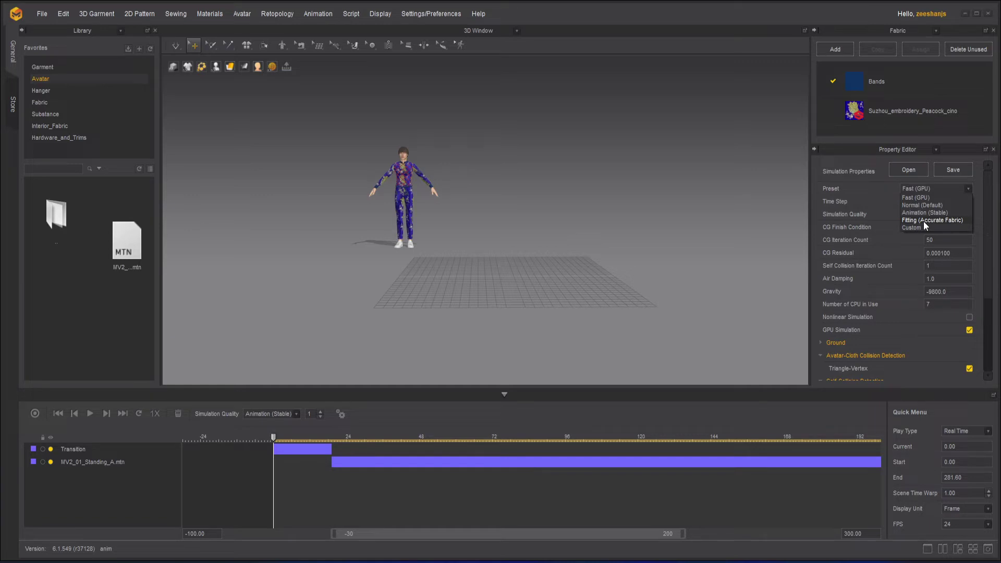
click(927, 198)
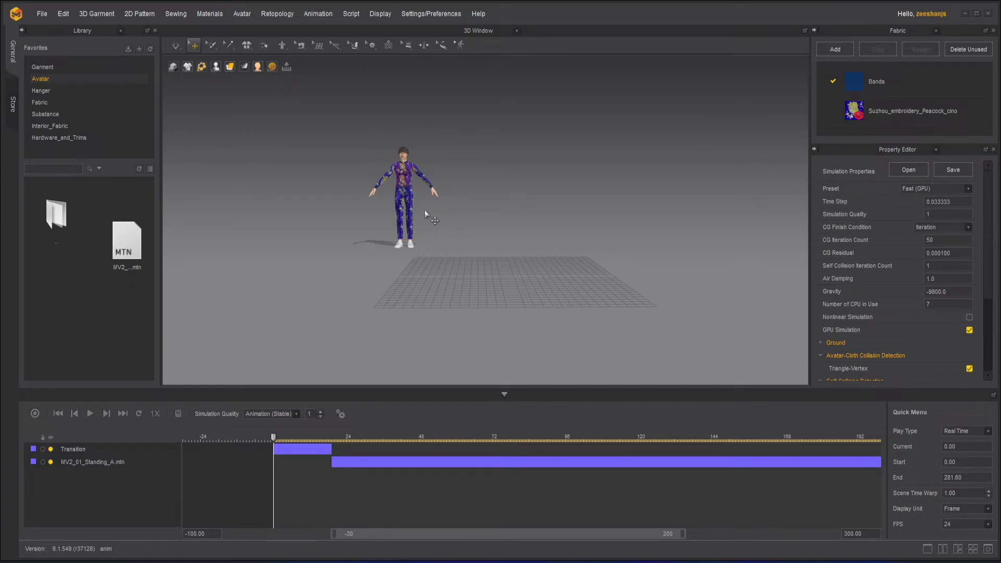
Step: Record the garment simulation over the full avatar motion and play back the animation
click(36, 414)
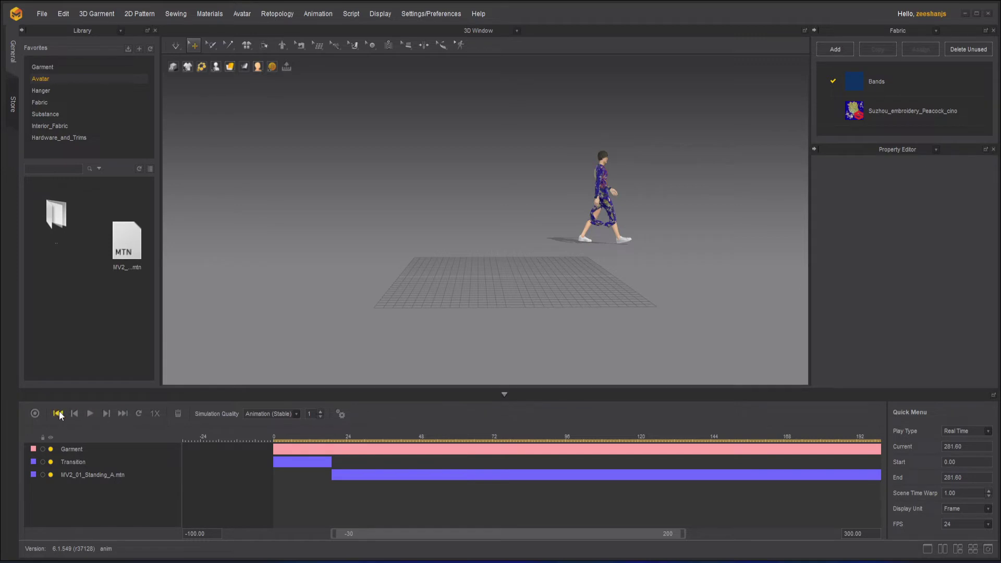
click(89, 414)
Step: Delete the recorded Garment track from the animation timeline
right_click(77, 446)
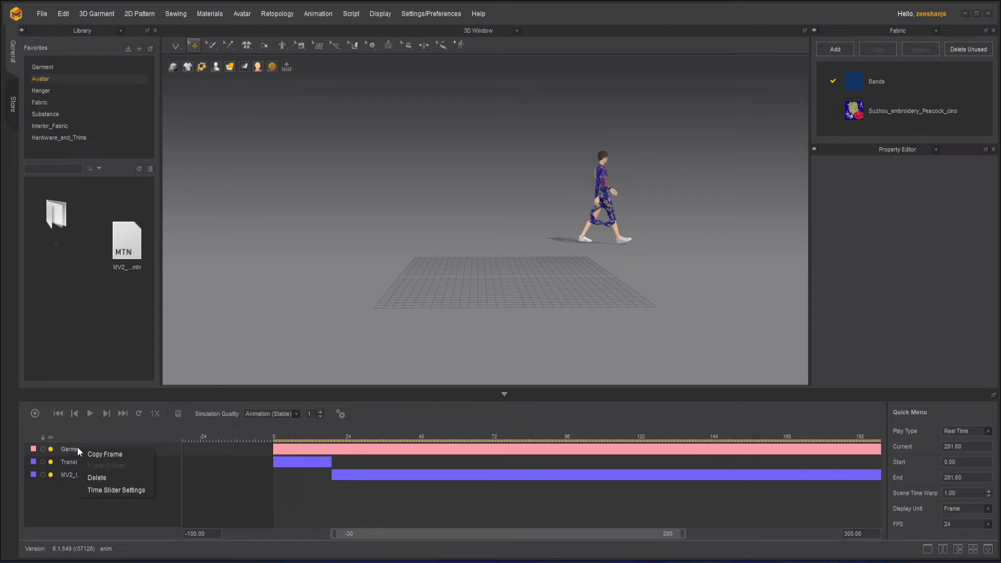
click(106, 473)
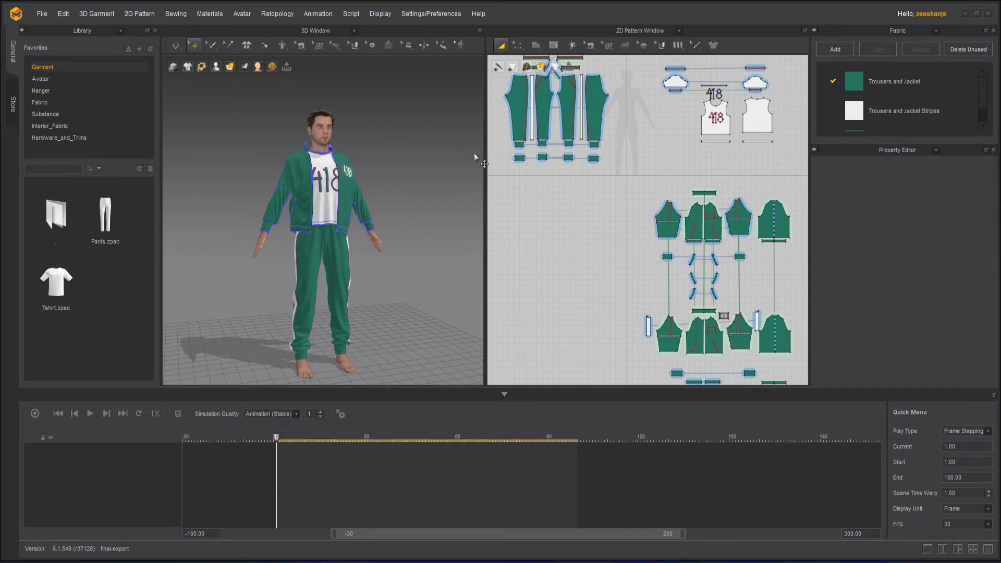
Step: Examine the green tracksuit and 418 T-shirt on the avatar in the final-export project from several angles and distances
right_drag(410, 170, 267, 211)
scroll(416, 177, up, 5)
scroll(404, 183, down, 4)
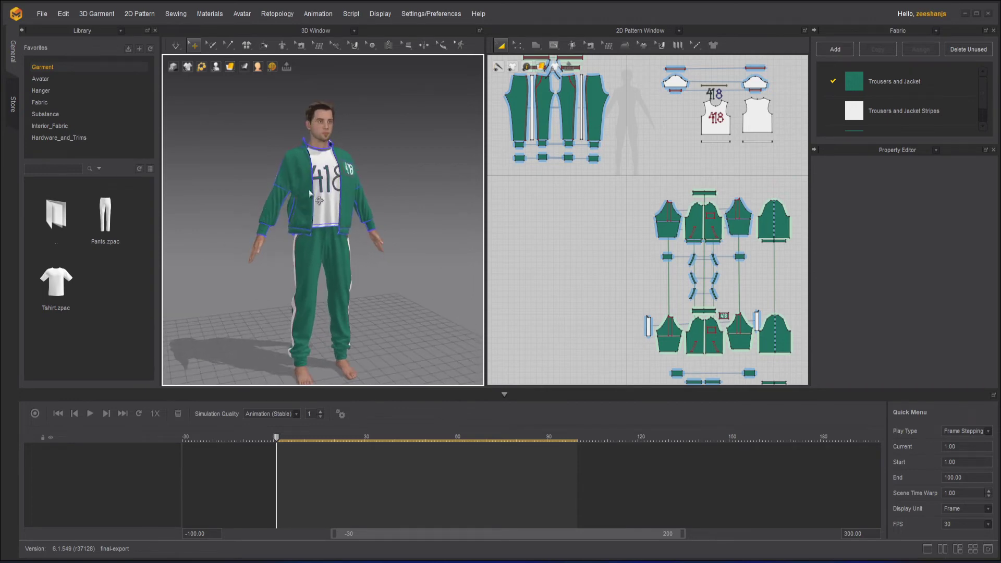
mouse_move(404, 237)
right_down()
mouse_move(333, 239)
mouse_move(390, 237)
right_up()
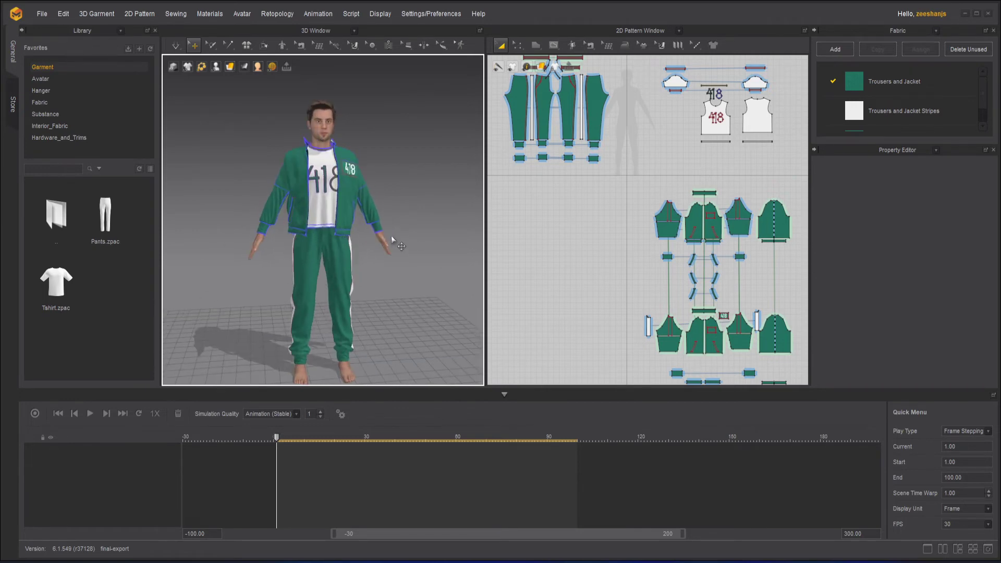
scroll(365, 130, up, 6)
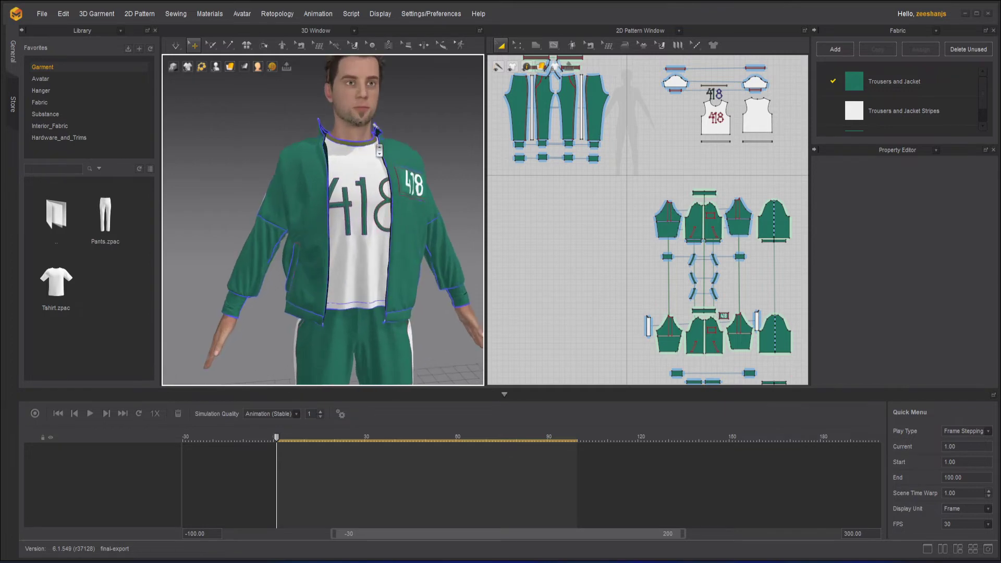
scroll(381, 159, down, 2)
scroll(391, 162, down, 3)
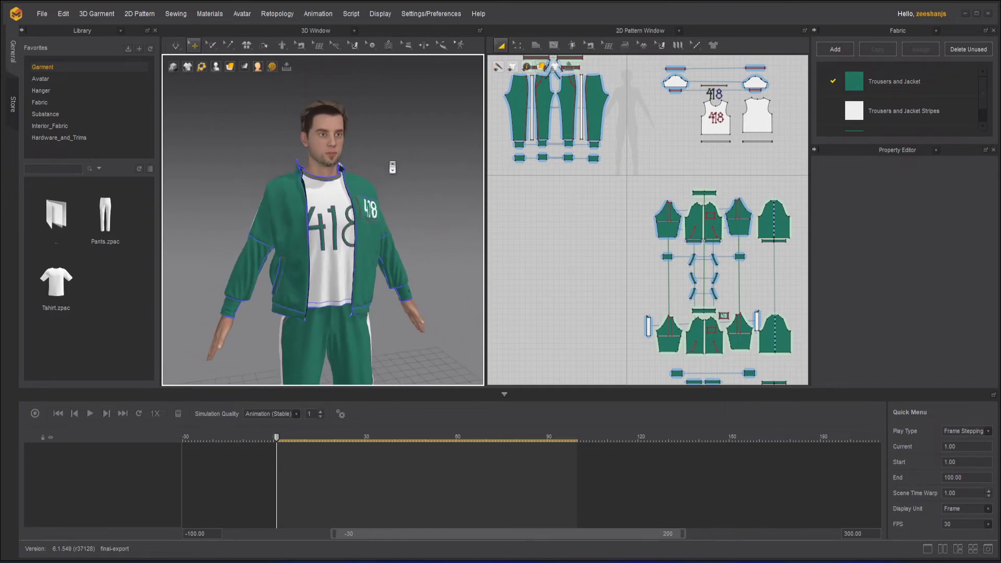
right_drag(393, 163, 350, 183)
scroll(380, 183, down, 5)
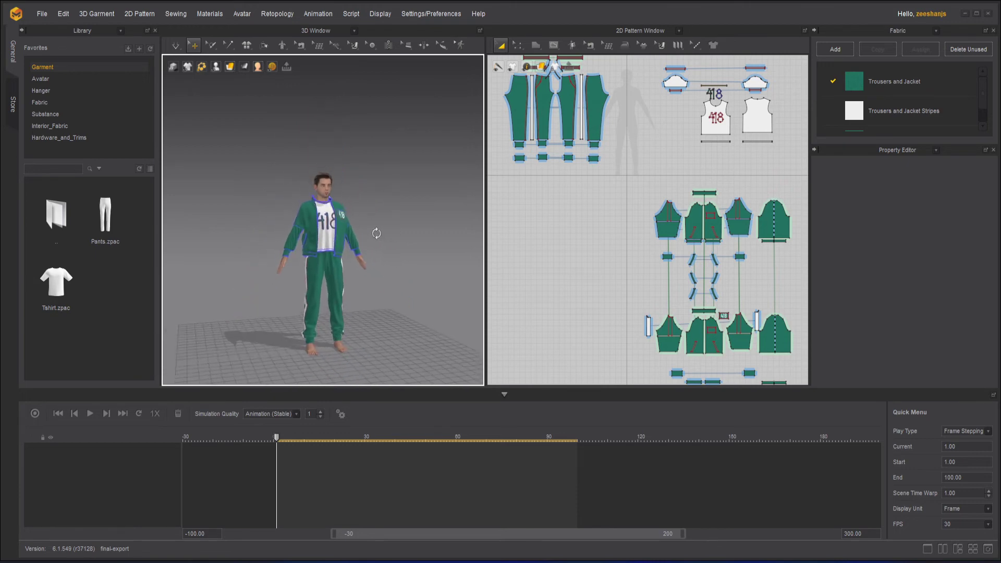
scroll(381, 241, up, 6)
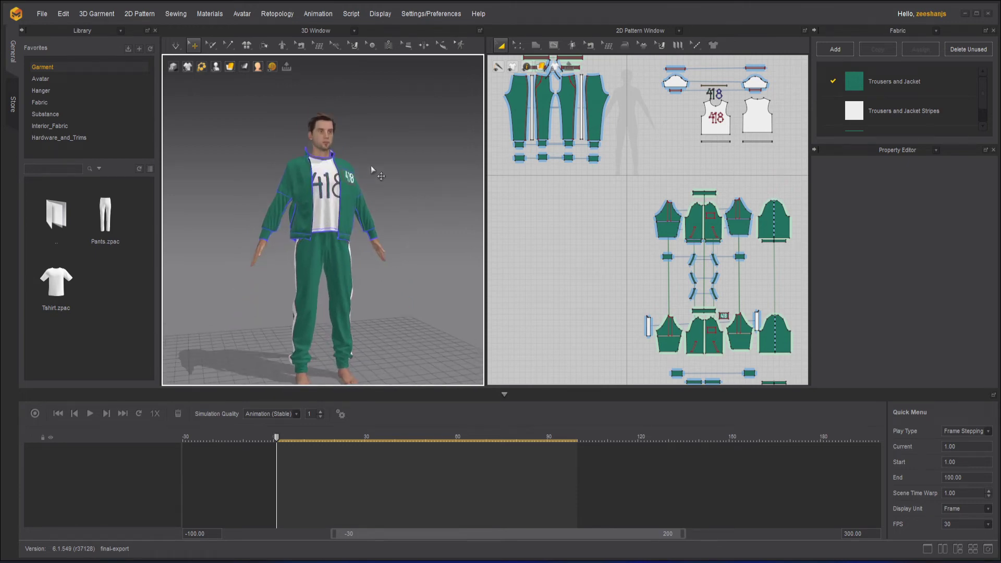
right_drag(374, 171, 394, 167)
middle_drag(398, 152, 396, 131)
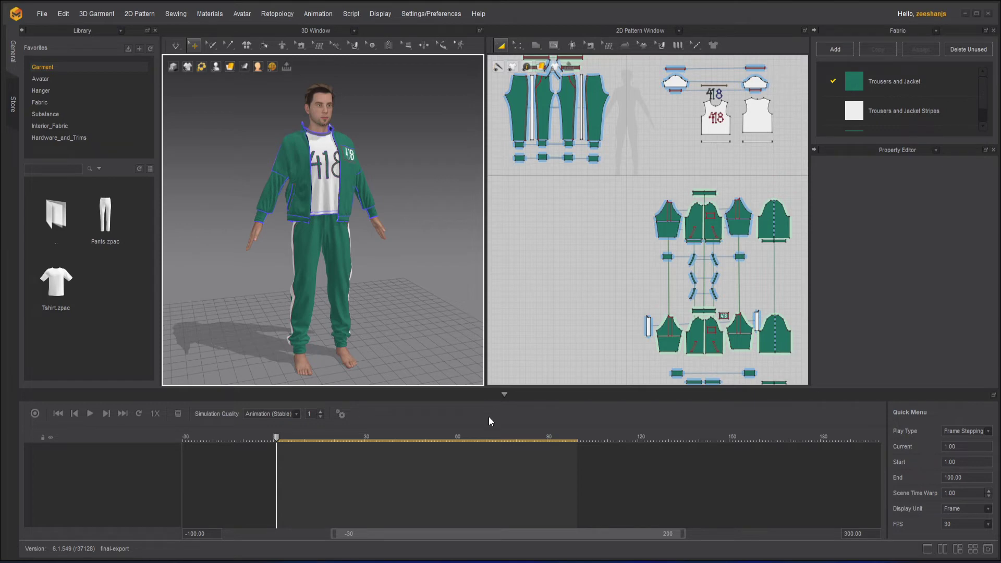
Step: Delete the current avatar from the scene, keeping the tracksuit and 418 T-shirt in place
click(322, 121)
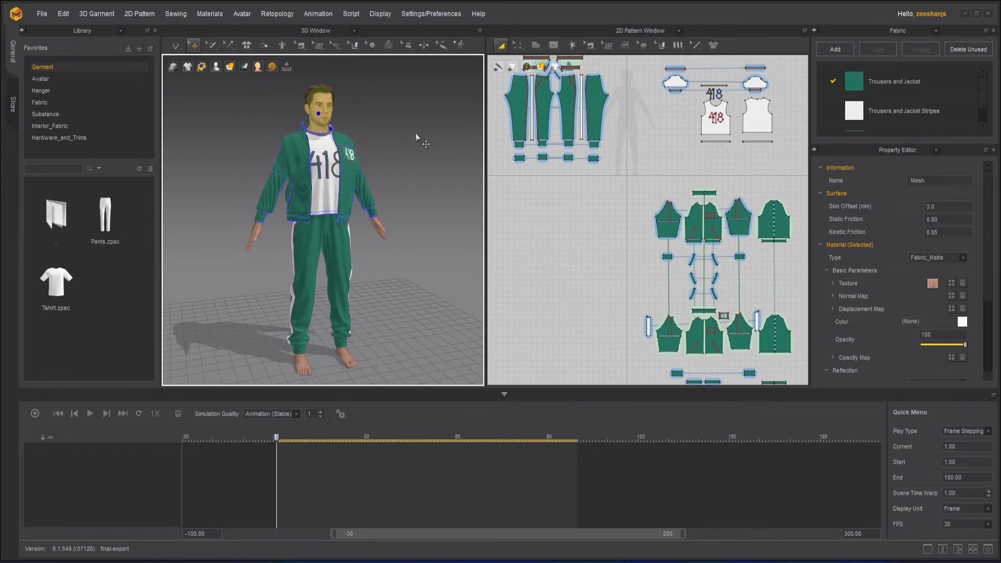
key(Delete)
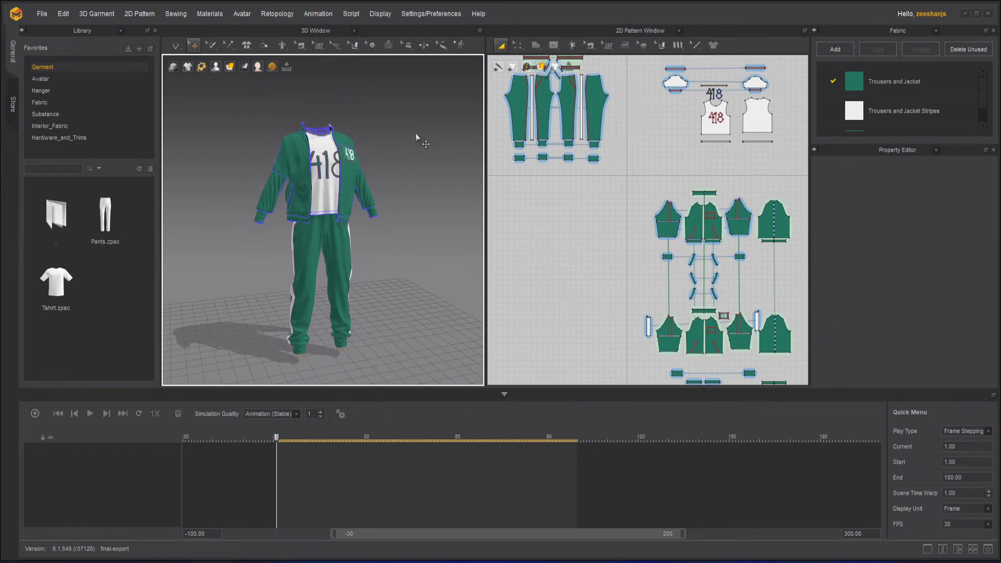
Step: Import the animated avatar anim.fbx from the avatar4 folder with the scale set to Auto Scale and its animation included
click(38, 13)
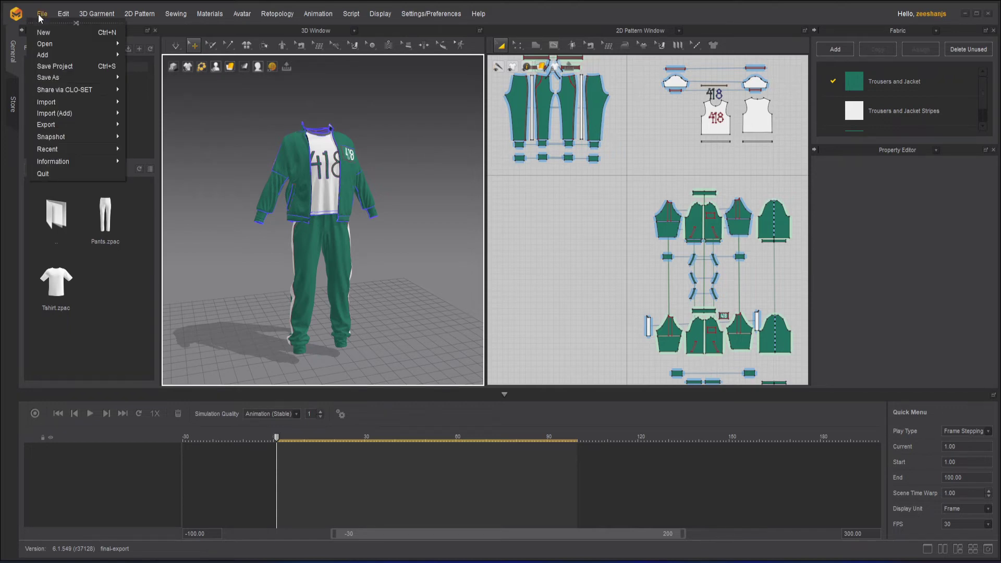
mouse_move(63, 14)
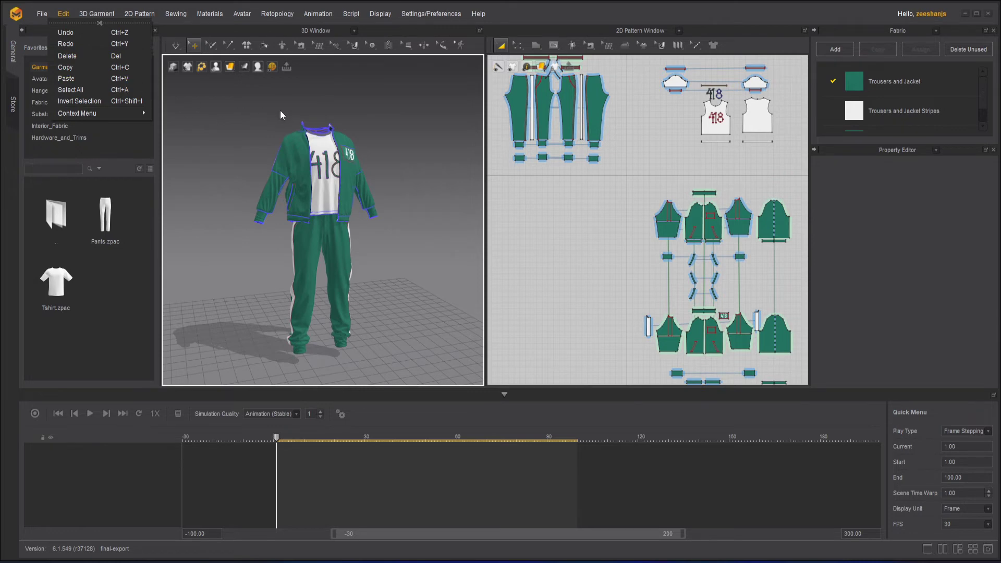
click(238, 106)
click(42, 13)
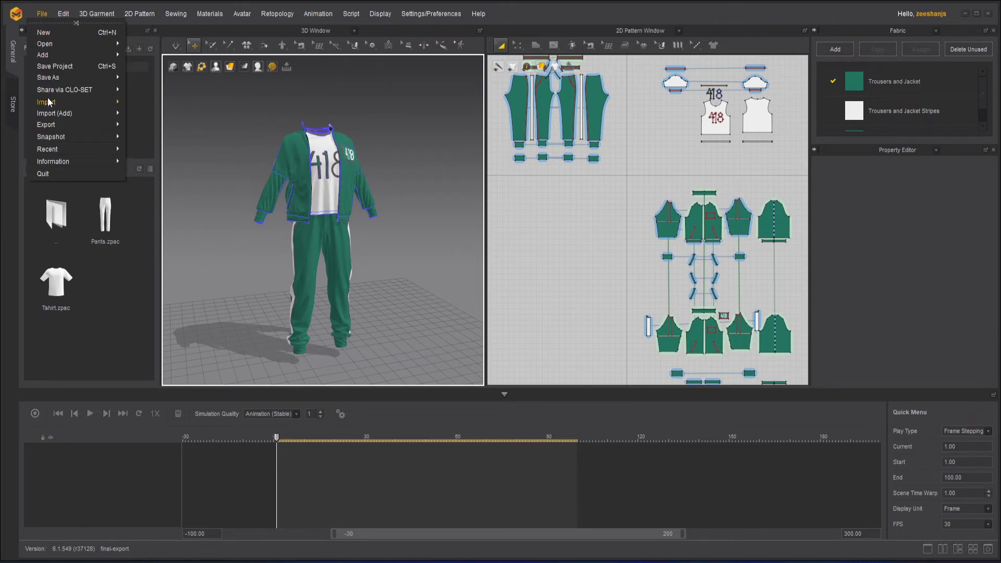
mouse_move(100, 107)
click(173, 132)
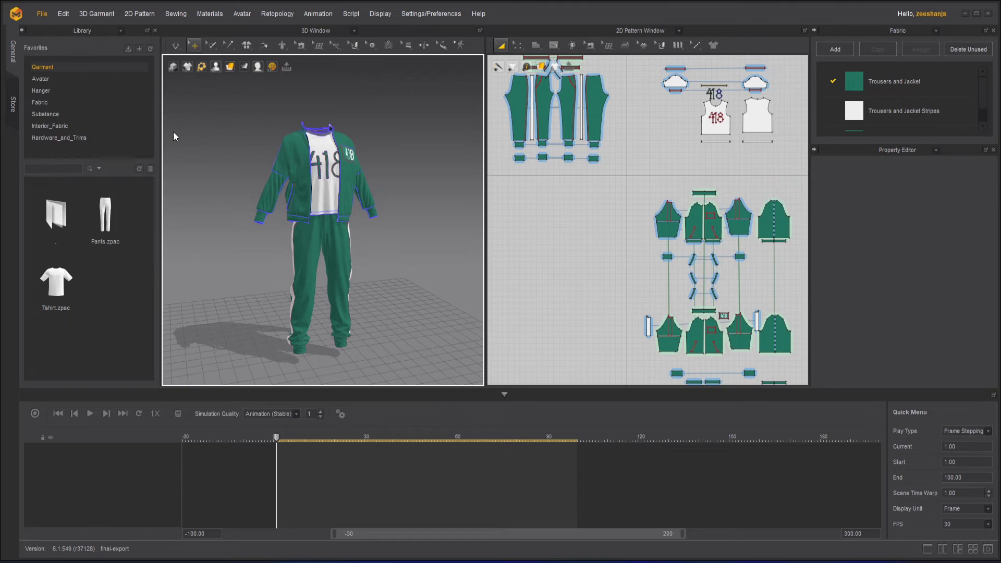
click(178, 120)
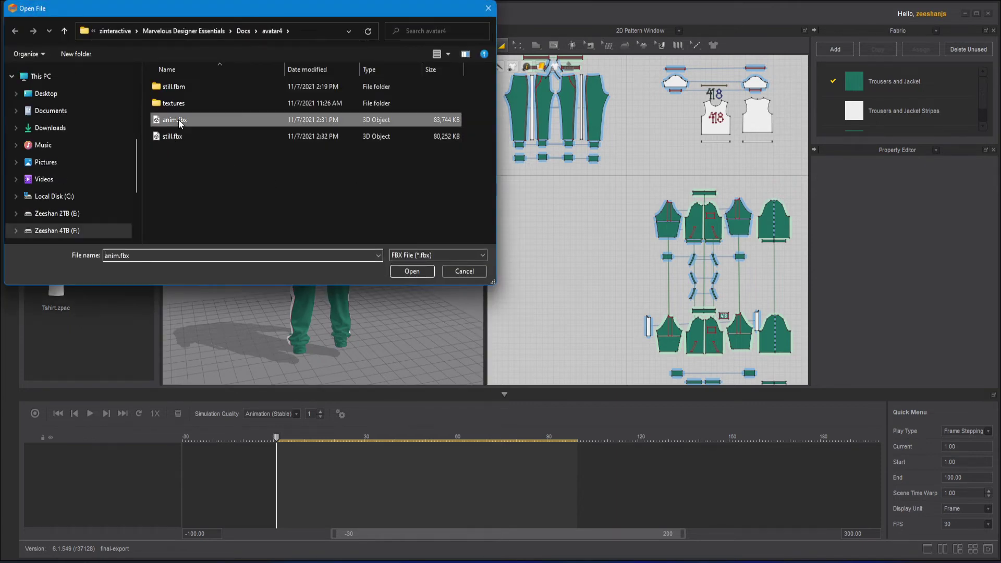
click(413, 273)
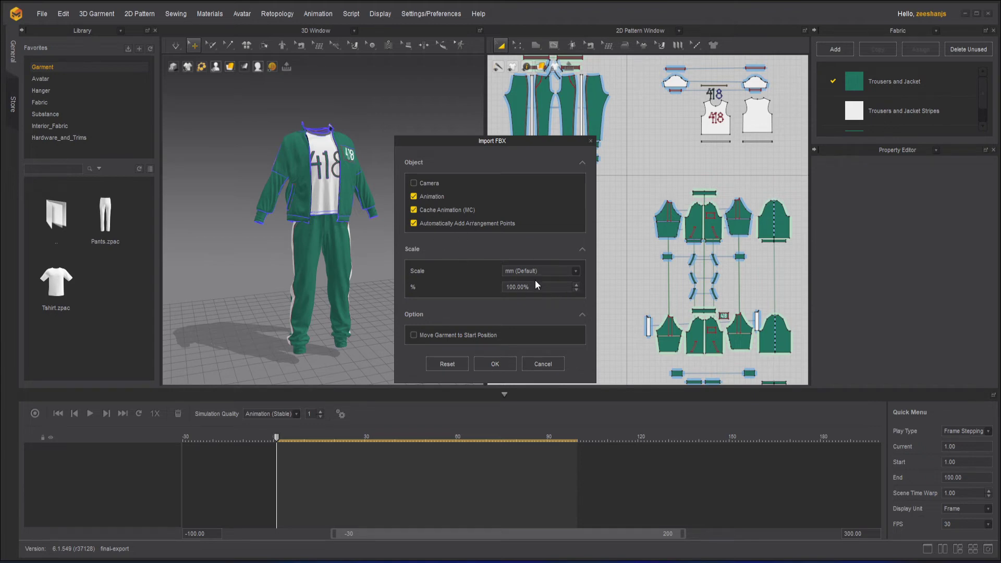
click(575, 271)
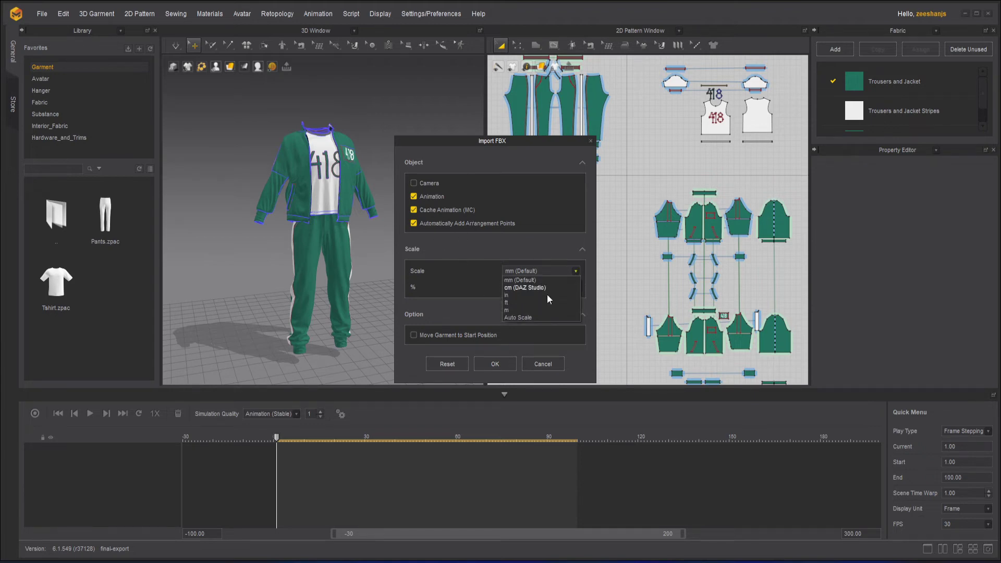
click(524, 316)
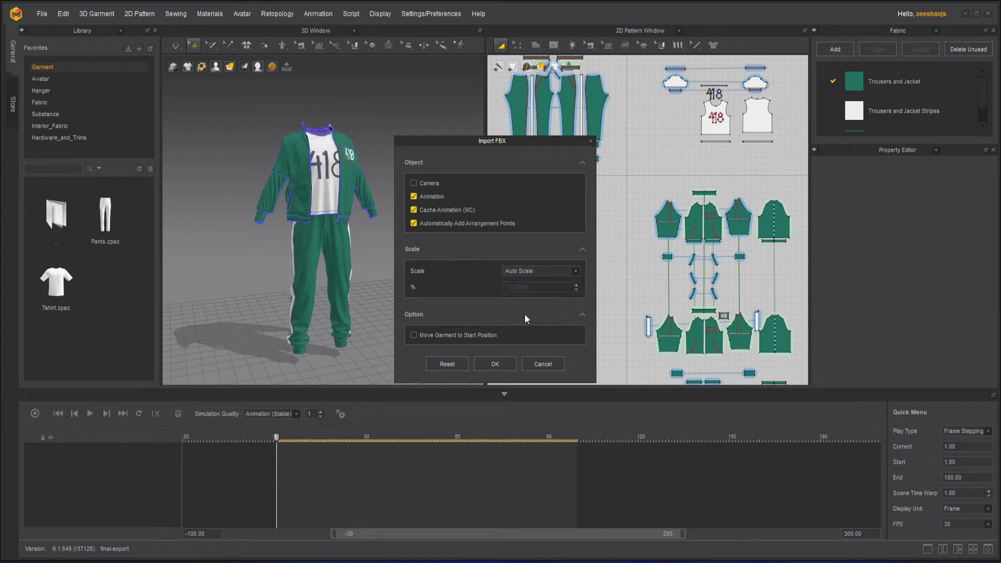
click(495, 363)
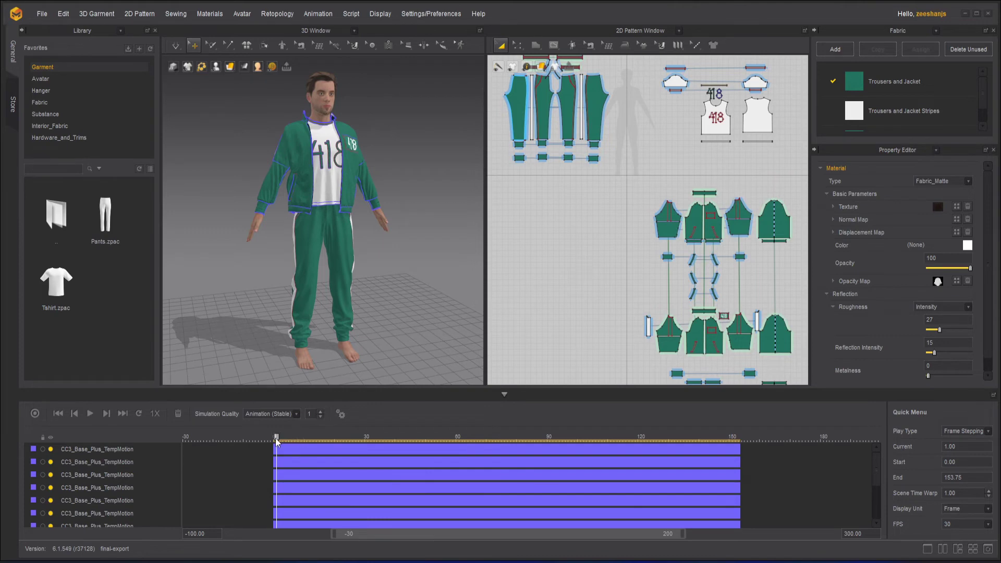
Step: Check the imported motion through to its last frame, return to frame 0 and record the garment simulation over the full range
drag(276, 441, 744, 441)
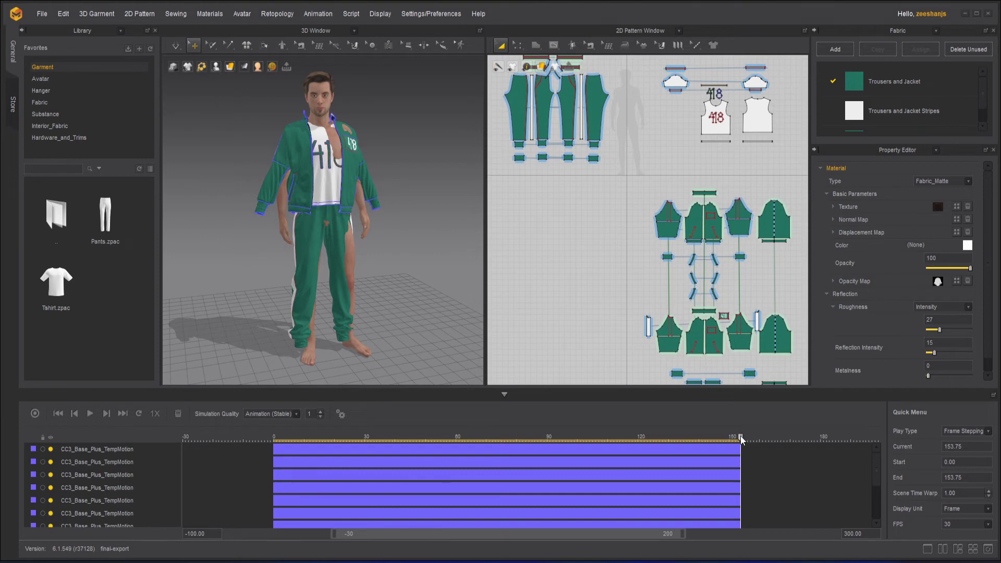
drag(741, 440, 276, 442)
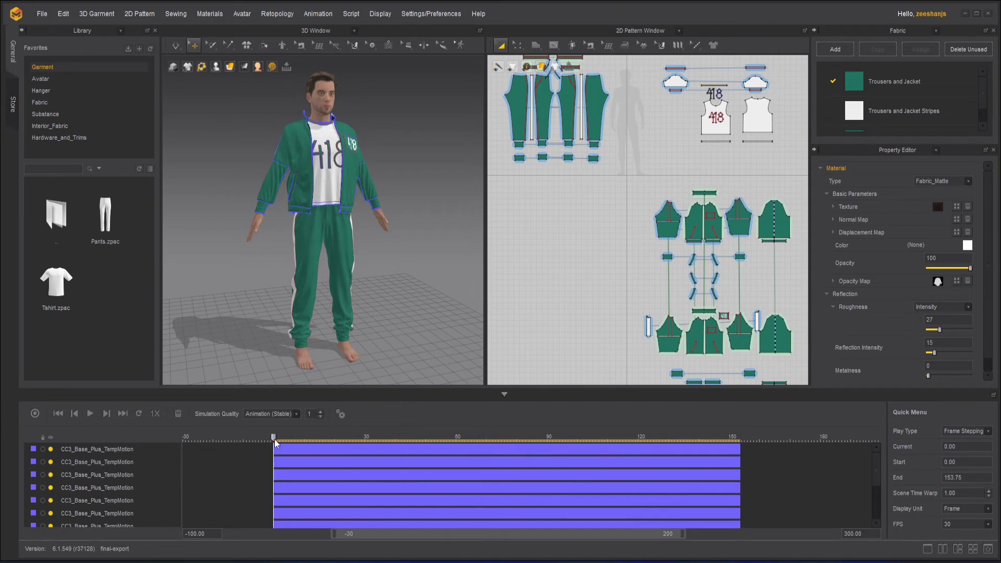
click(37, 415)
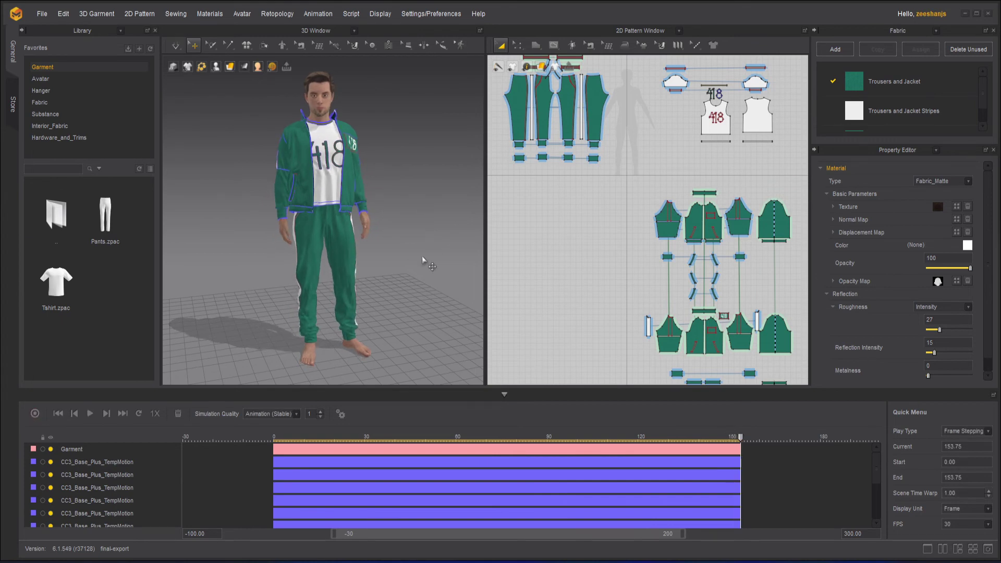
Step: Hide the animation timeline and select all pattern pieces to check their particle distance
click(505, 395)
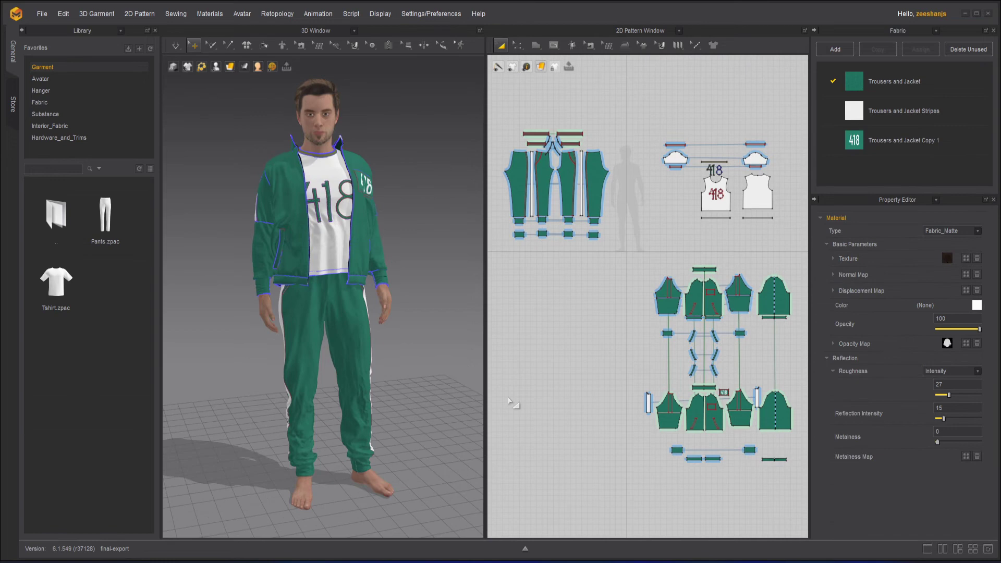
mouse_move(409, 370)
right_down()
mouse_move(190, 366)
mouse_move(563, 359)
mouse_move(404, 366)
mouse_move(420, 374)
right_up()
scroll(548, 357, down, 3)
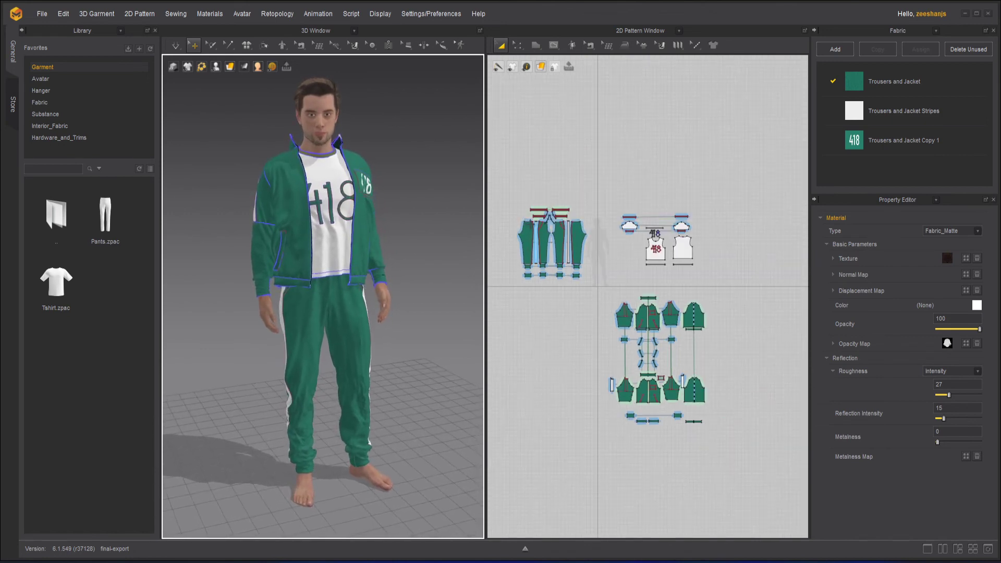
drag(509, 178, 747, 466)
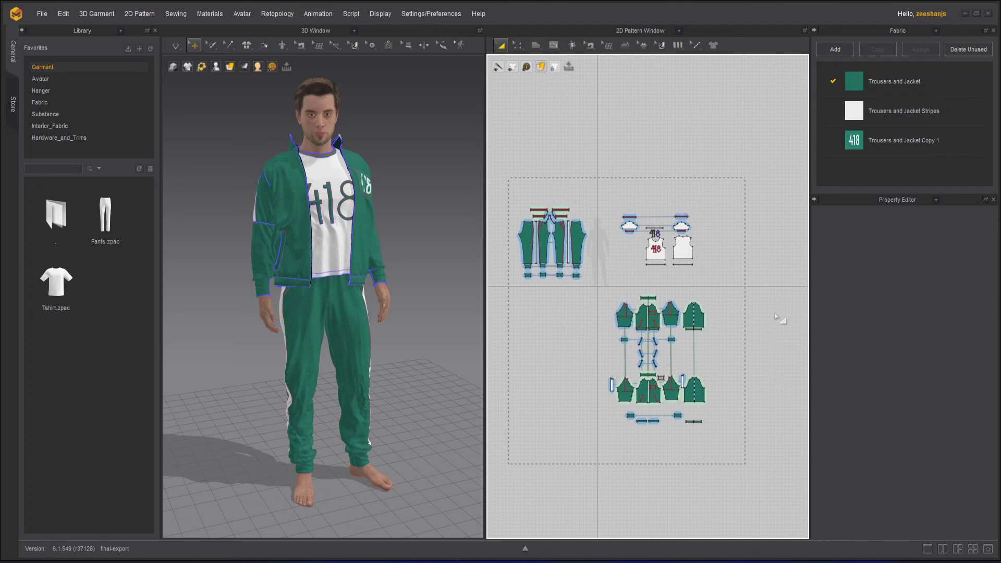
key(ctrl+a)
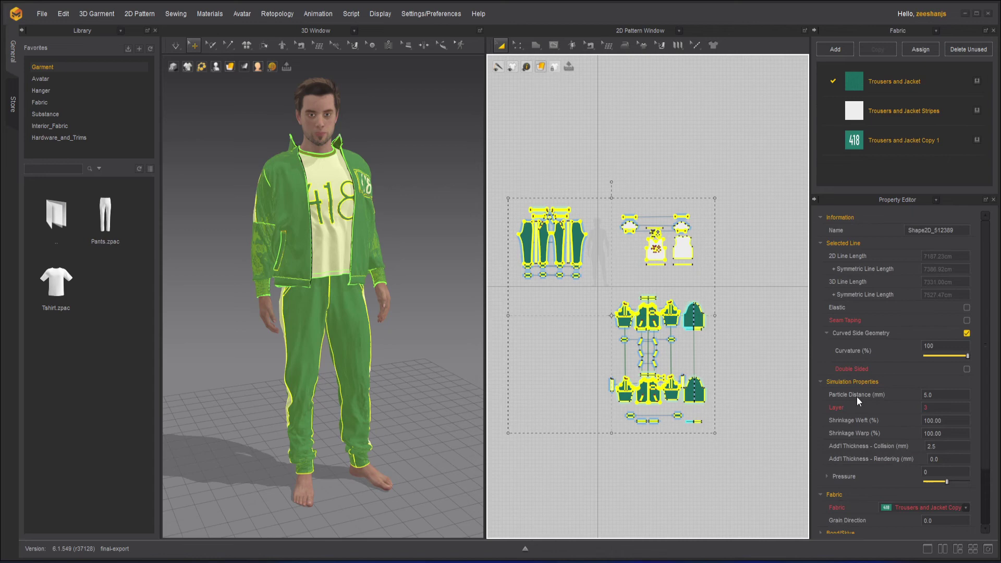
click(432, 146)
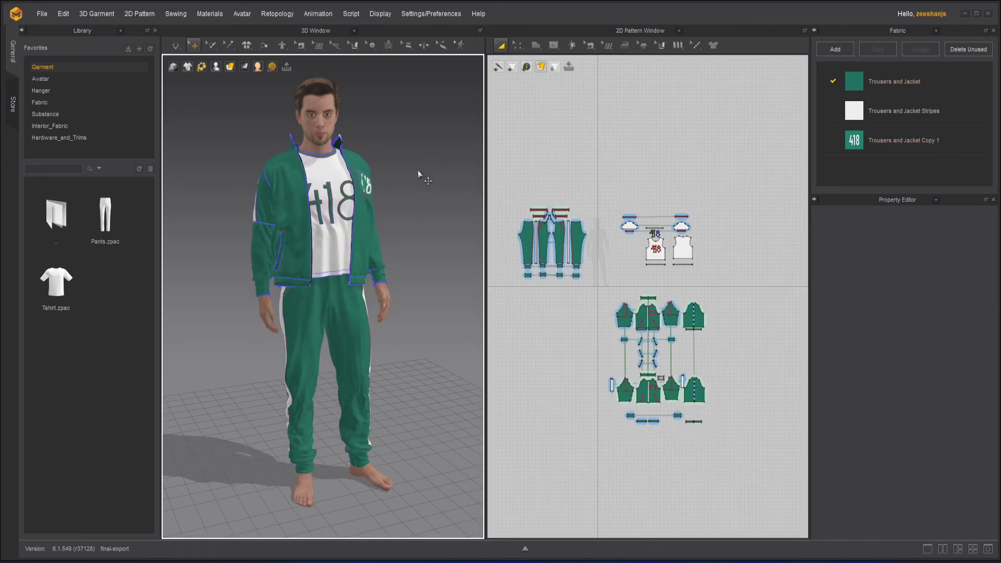
Step: Simulate the tracksuit and T-shirt on the posed avatar in Fast (GPU) mode, pausing to inspect the drape before resuming
click(178, 48)
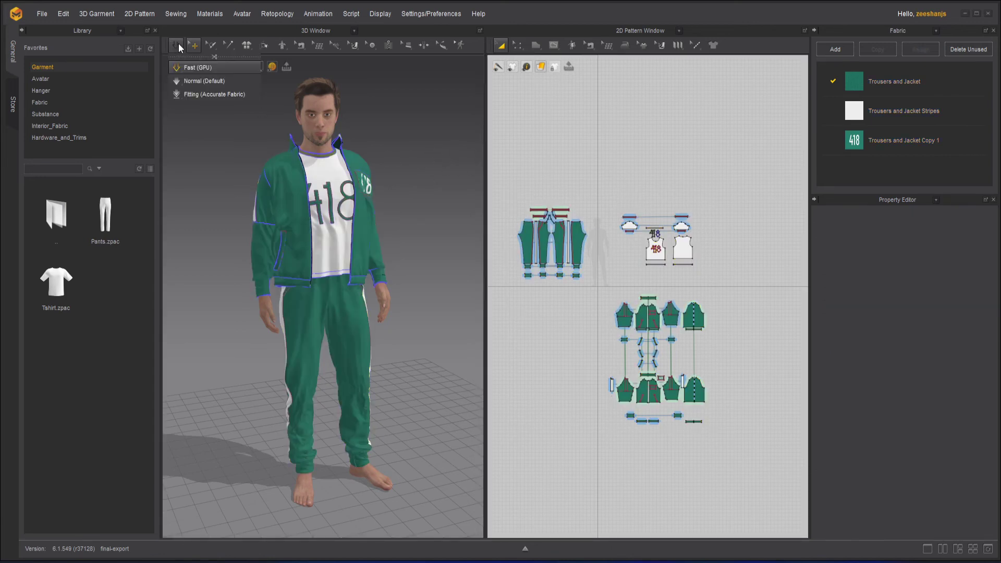
click(179, 48)
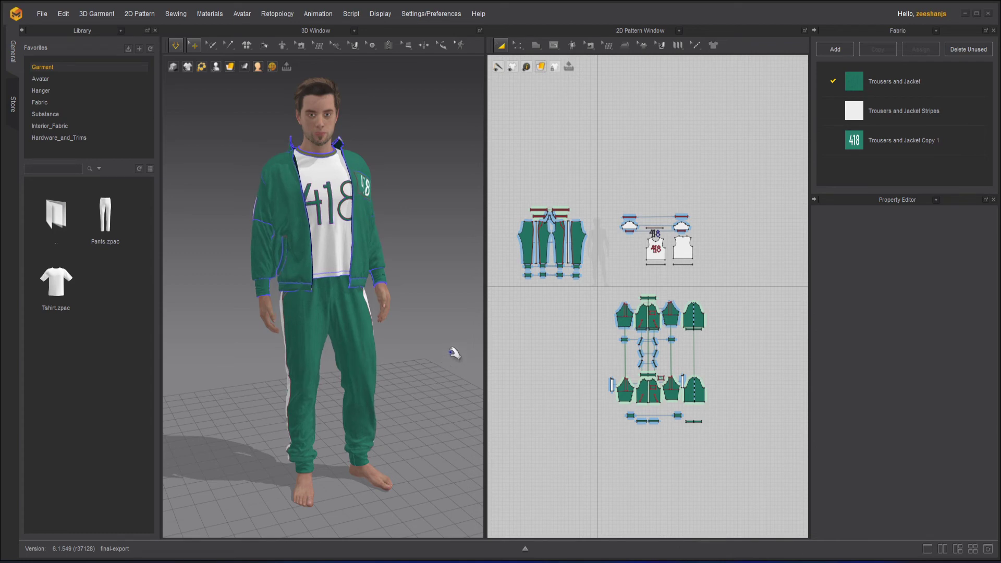
mouse_move(433, 342)
right_down()
mouse_move(210, 329)
mouse_move(178, 337)
mouse_move(471, 339)
mouse_move(425, 340)
mouse_move(431, 331)
mouse_move(484, 342)
mouse_move(444, 335)
right_up()
key(space)
scroll(436, 335, up, 2)
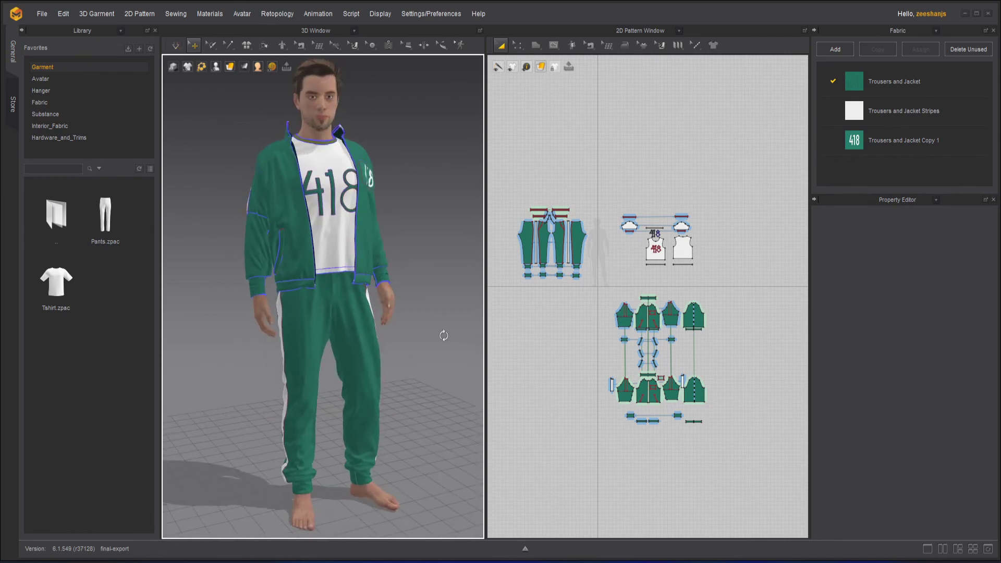
key(space)
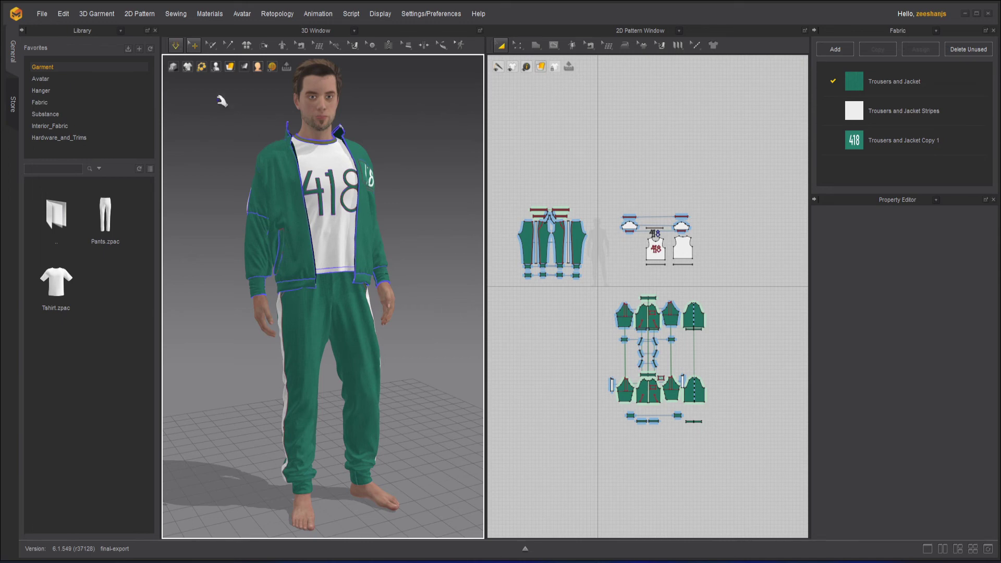
Step: Switch the running simulation to Normal (Default) and inspect how the tracksuit drapes on the avatar
click(176, 46)
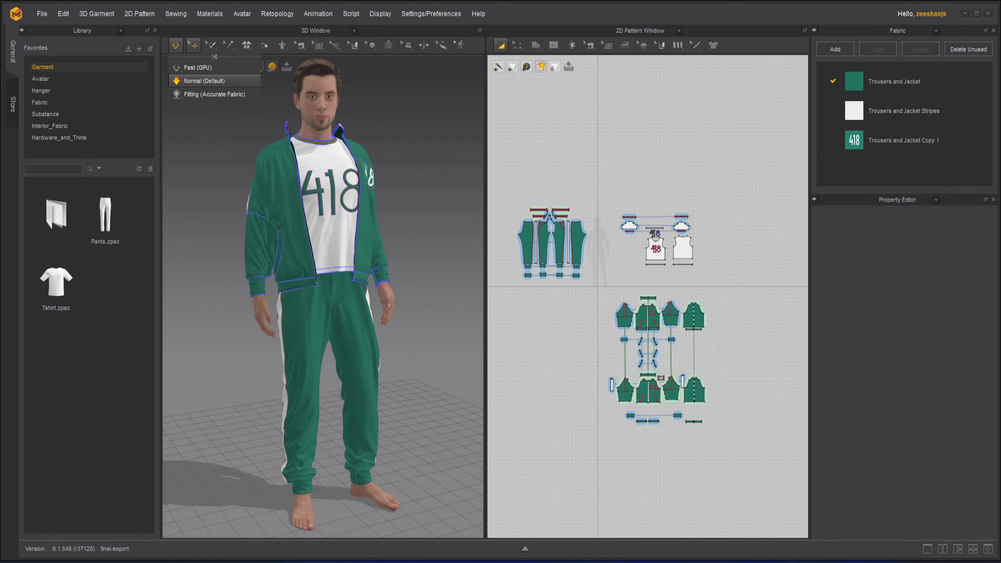
click(204, 81)
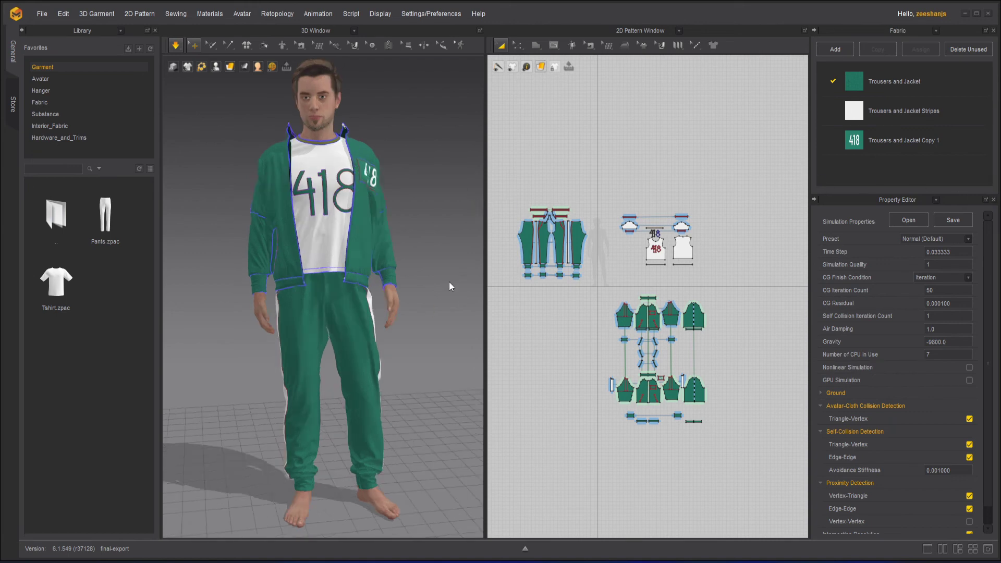
key(space)
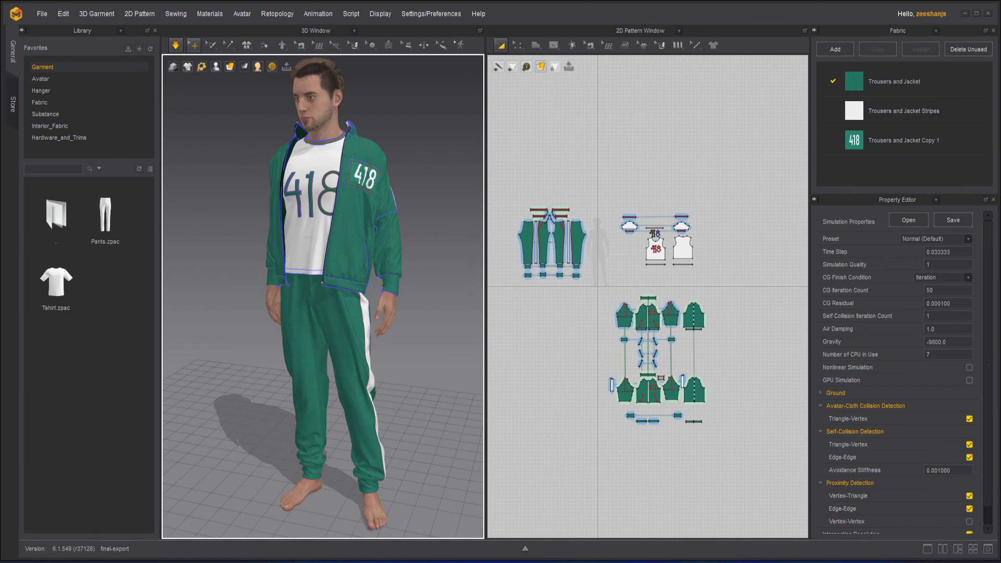
key(2)
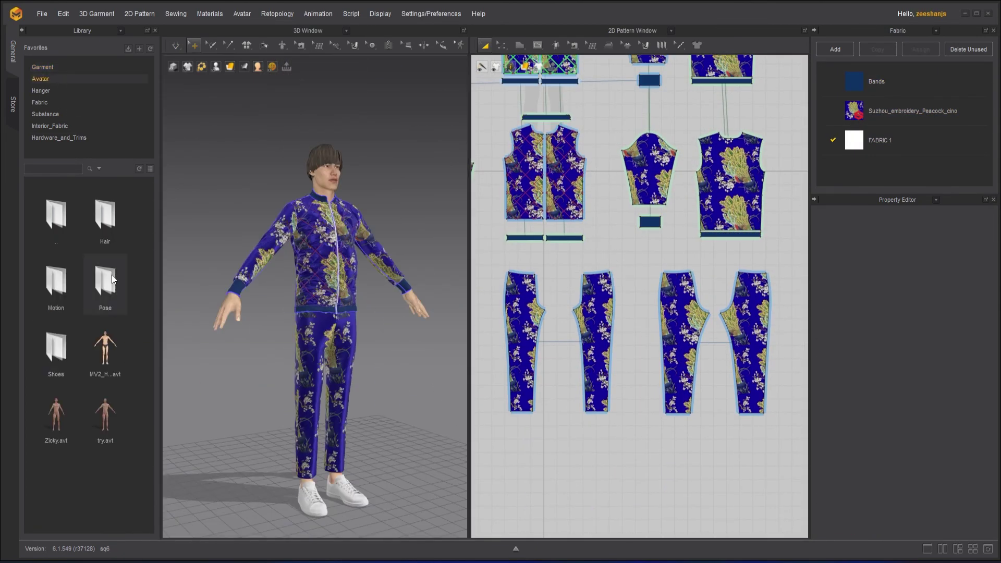
Step: Open the Pose folder in the avatar library of the sq6 project and load a pose from it
double_click(112, 279)
double_click(106, 280)
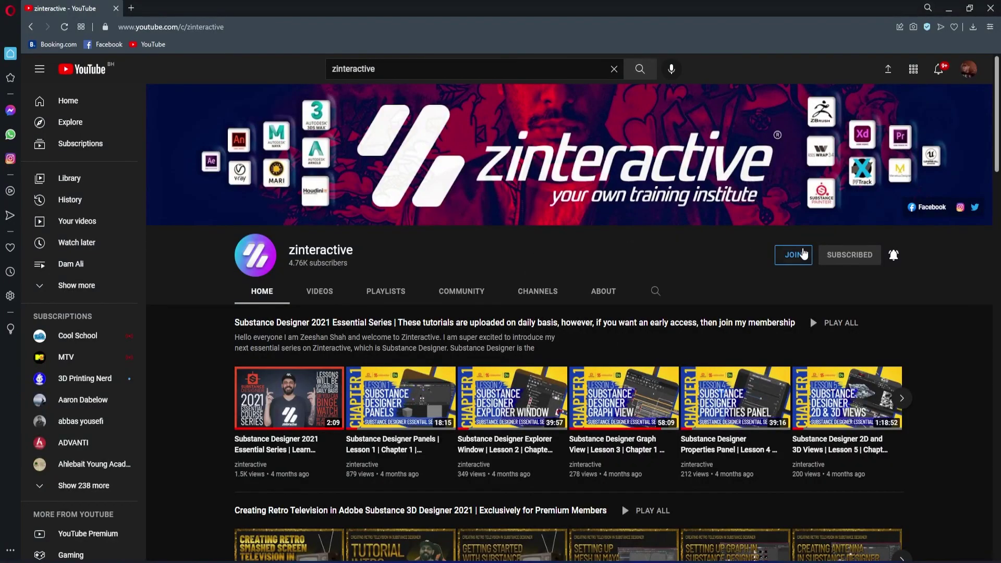
Step: Switch to the zinteractive YouTube channel, open its membership offers and view the Zi Early Bird and Zi Friends levels
click(793, 254)
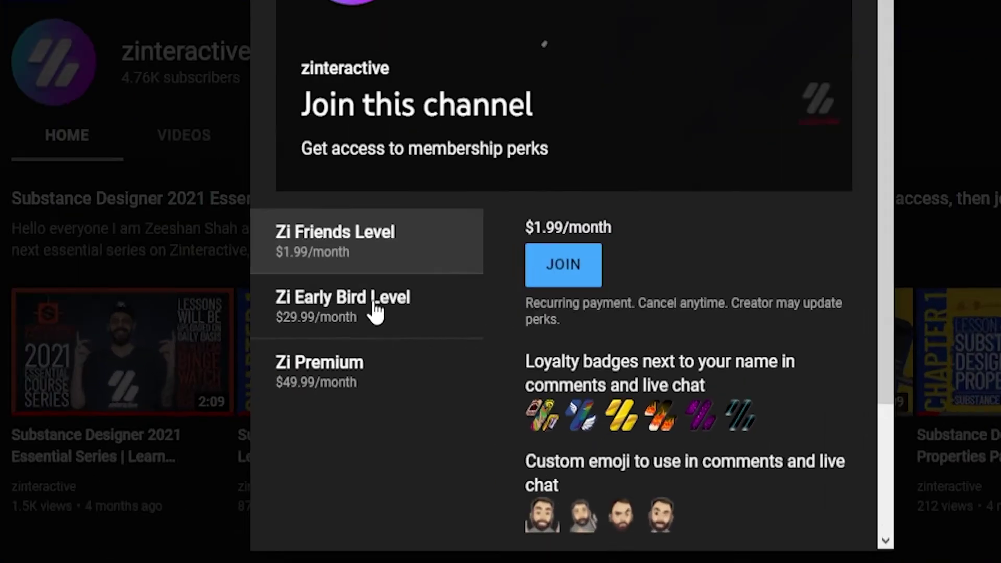
click(416, 374)
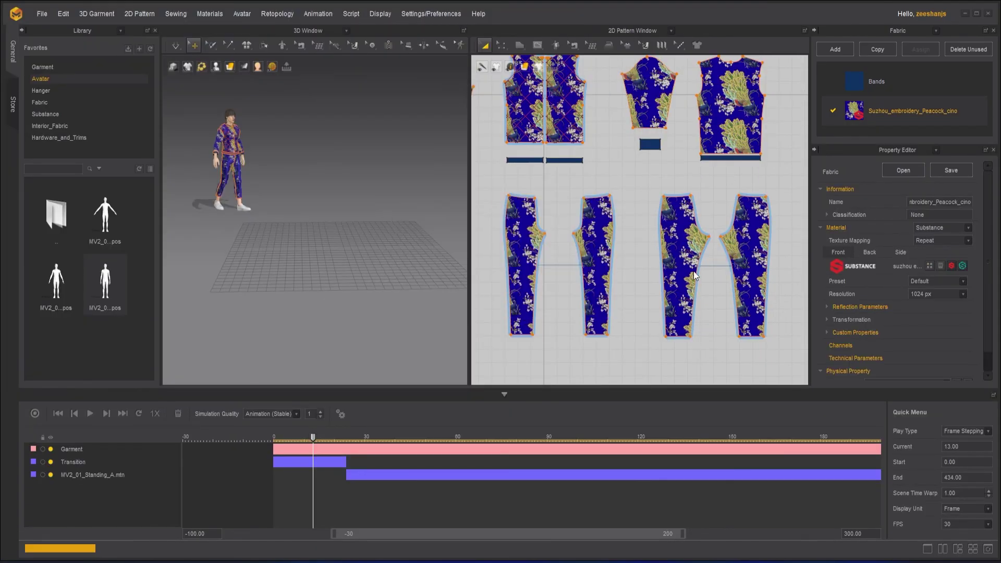
scroll(584, 105, up, 2)
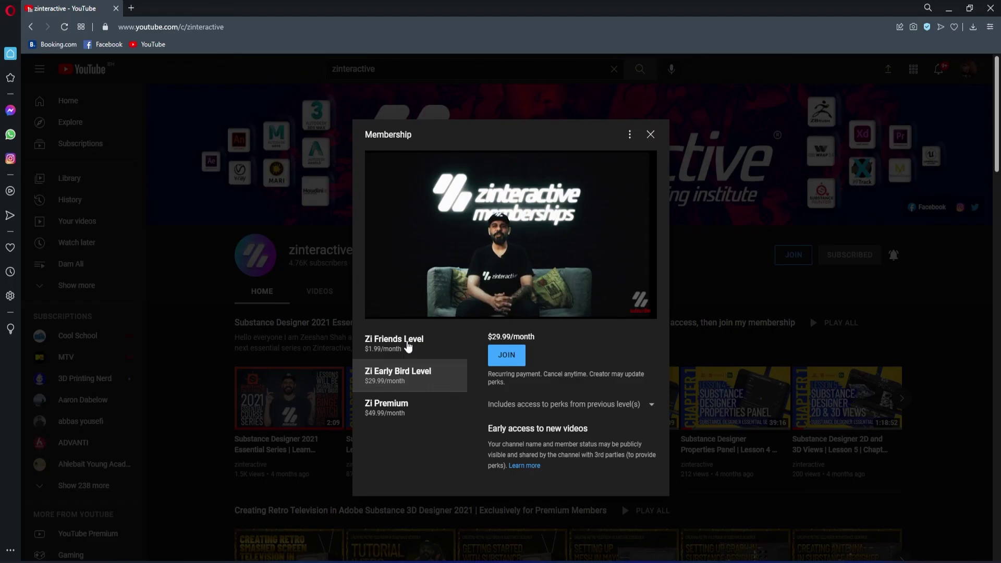
click(408, 345)
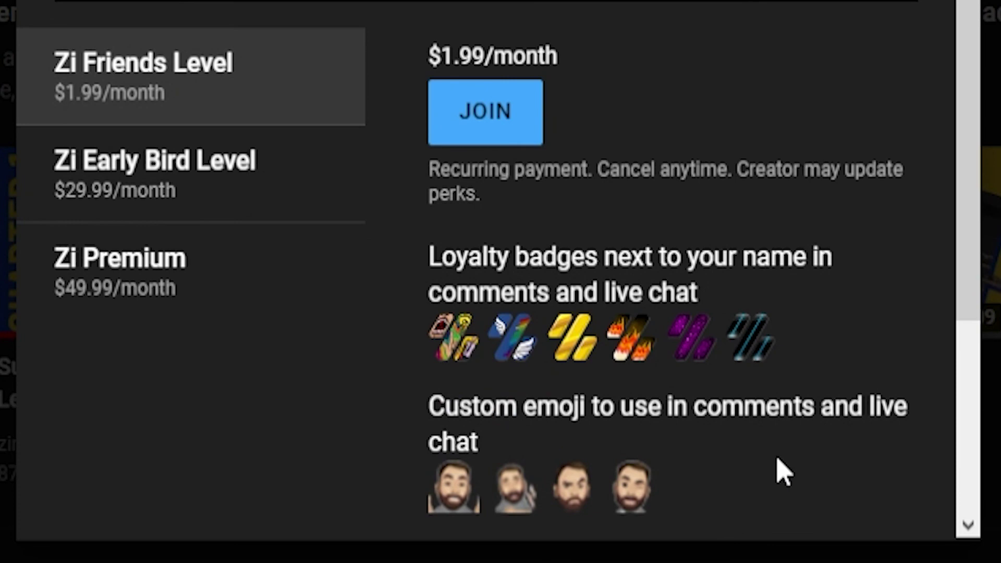